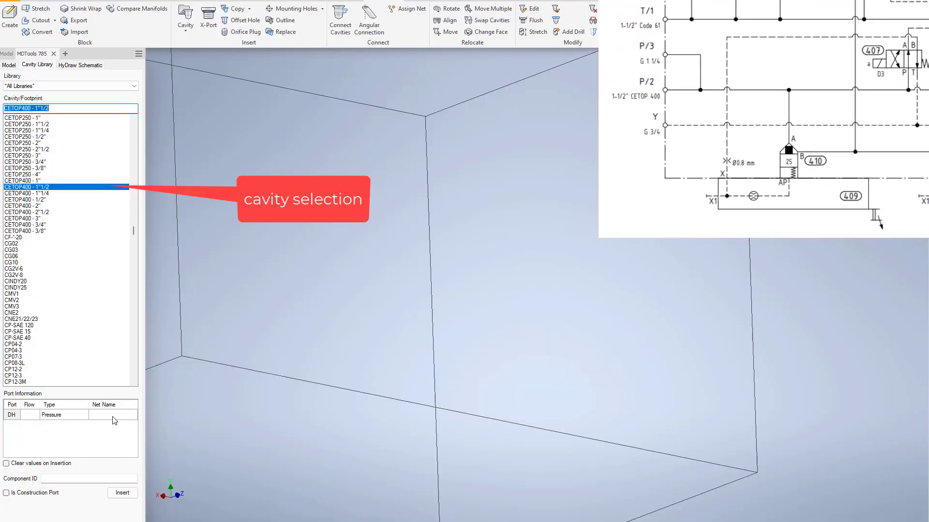
Step: Place the CETOP400 cavity on the block with net P and component ID P/3
left_click(112, 417)
type("P")
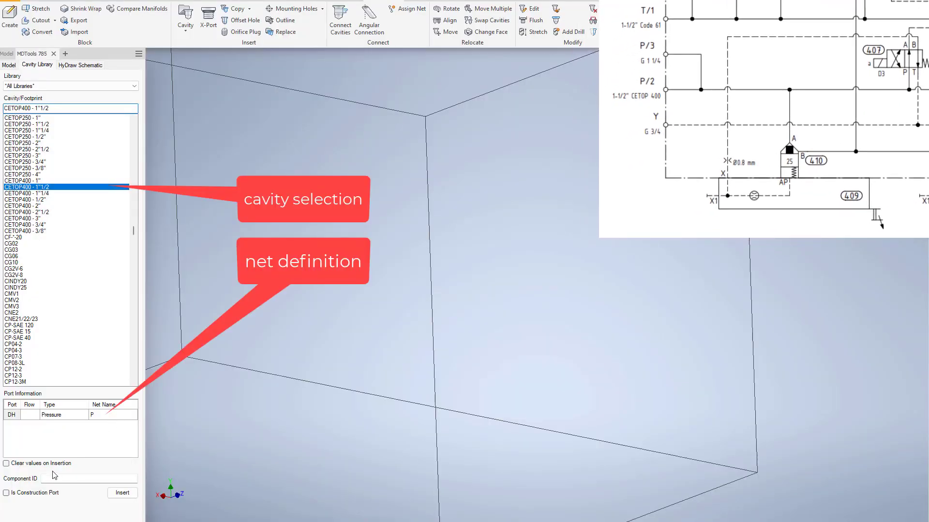
left_click(58, 478)
type("P/3")
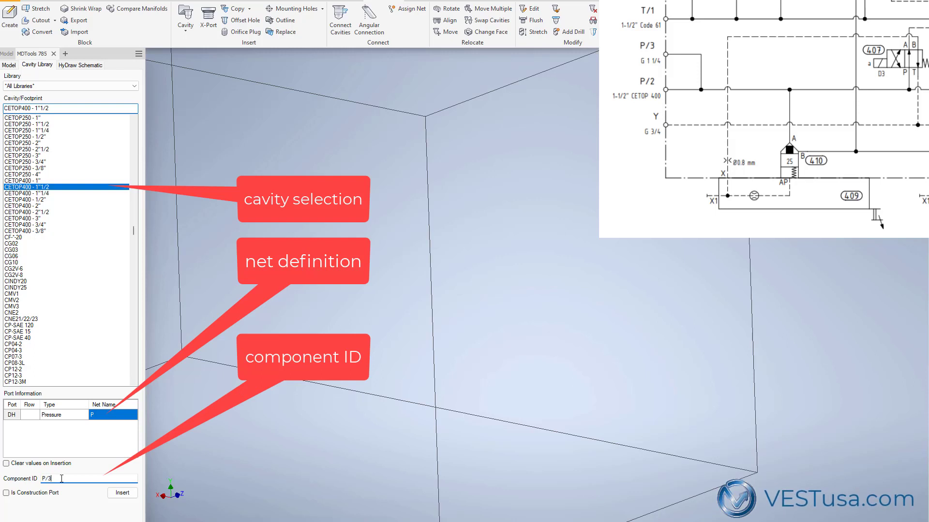
left_click(110, 494)
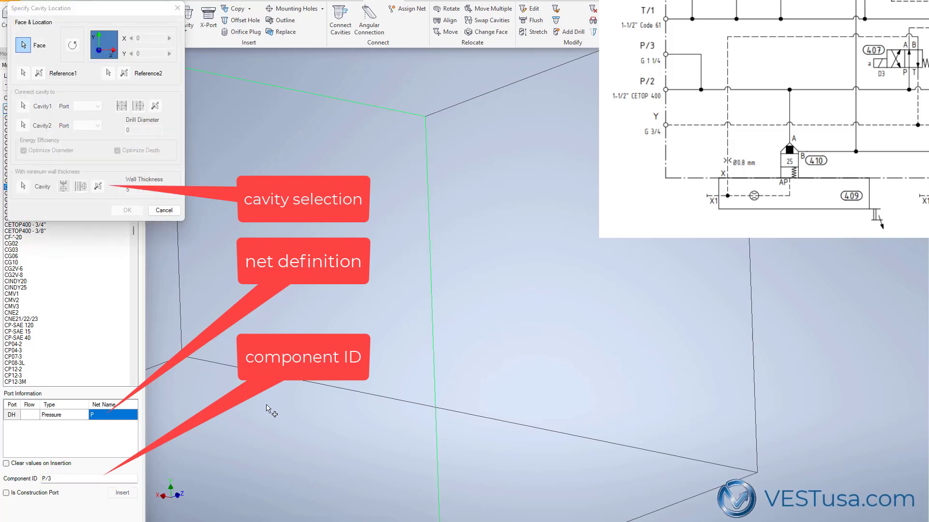
left_click(128, 210)
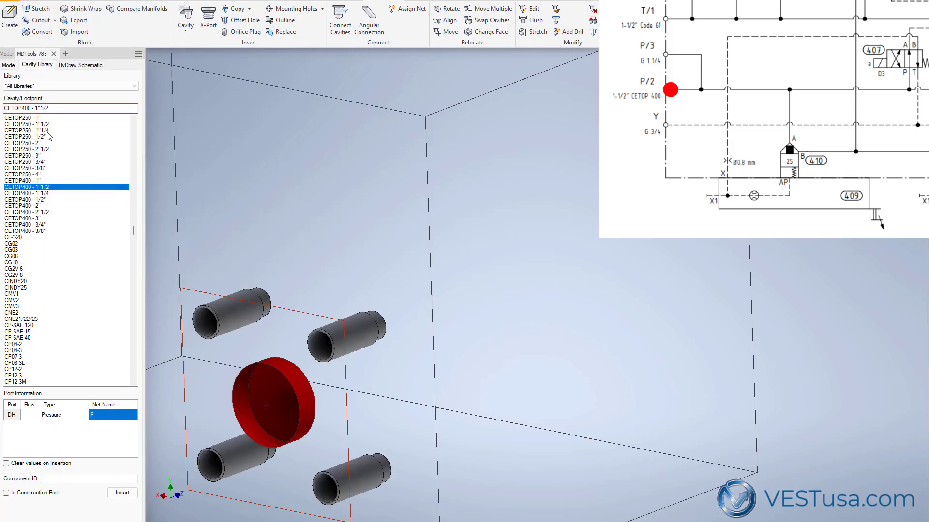
Step: Add the G 1 1/4-11 threaded port on net P with component ID P/2, oriented on the block
triple_click(58, 110)
type("G 1")
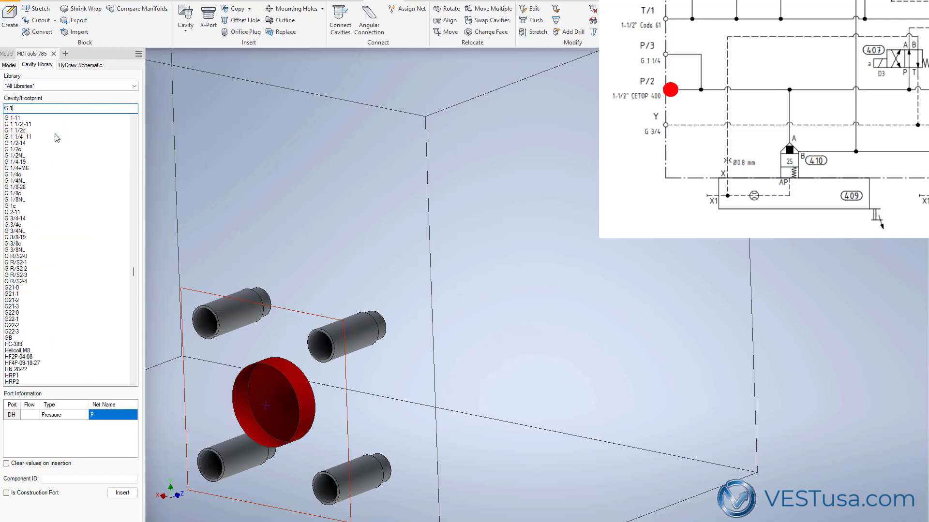
left_click(57, 137)
left_click(114, 415)
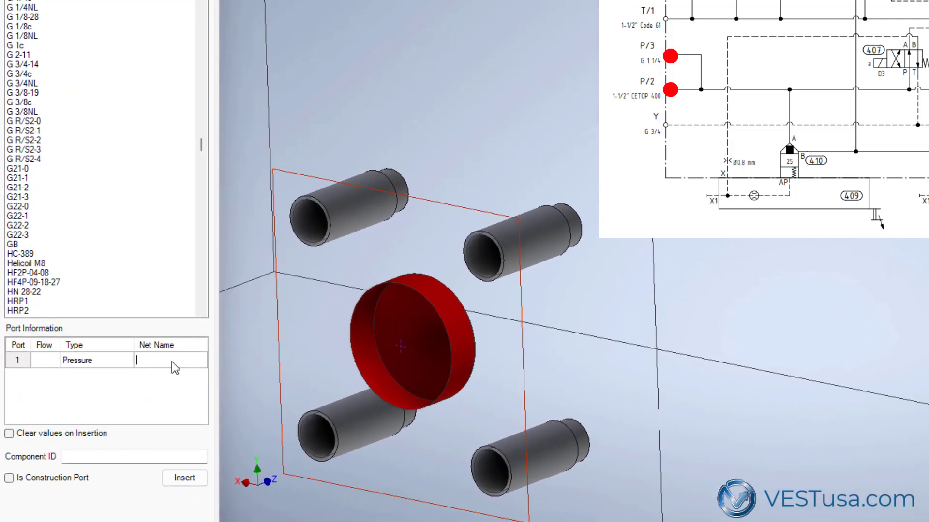
type("P")
left_click(107, 455)
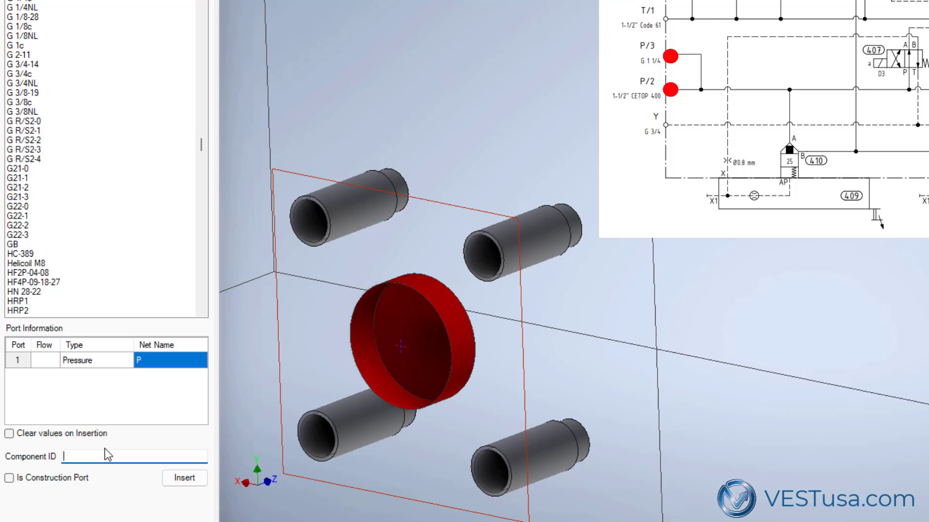
type("P/2")
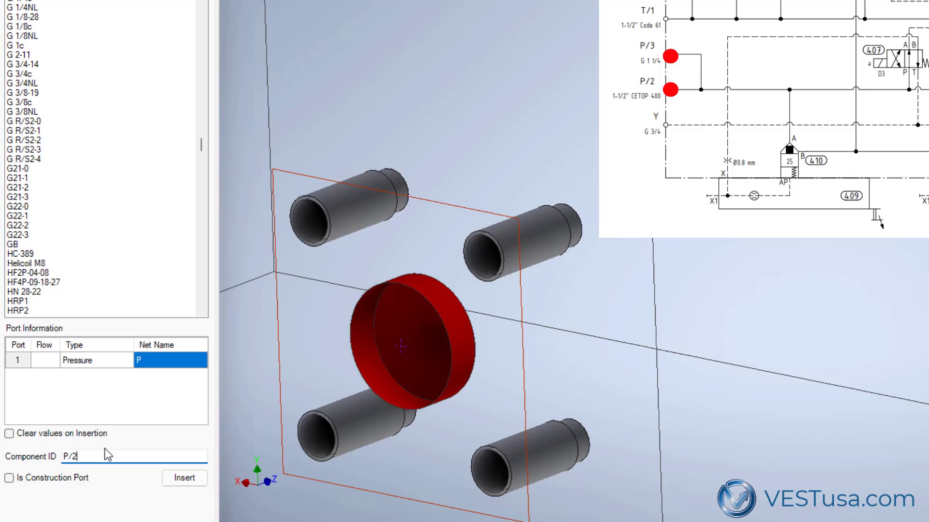
left_click(205, 478)
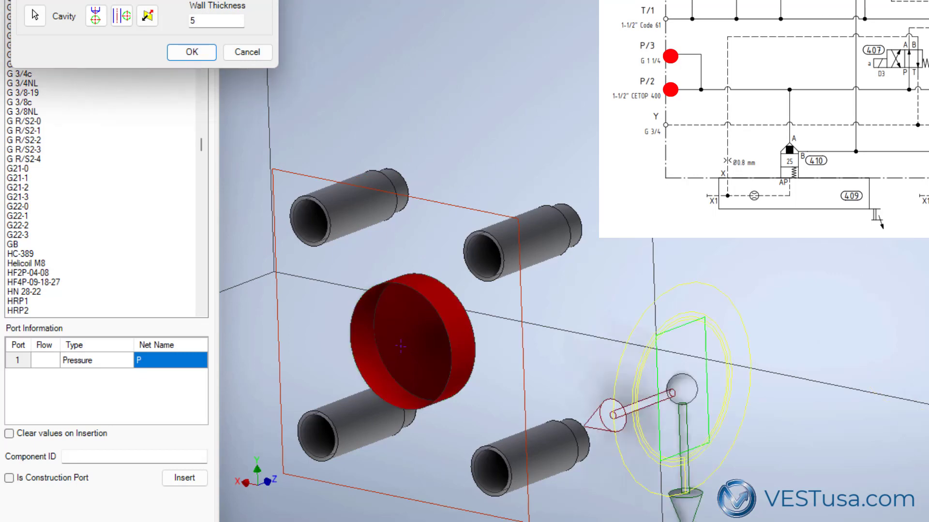
left_click(627, 395)
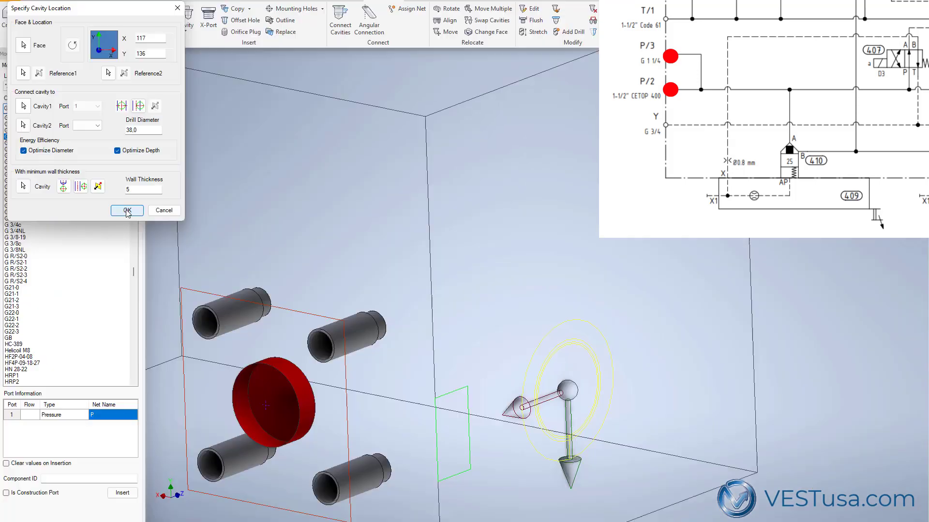
Step: Finish the port passage, then insert the BB-08-2-A_LC25 cavity on the top face with CV-1 on net P
left_click(127, 210)
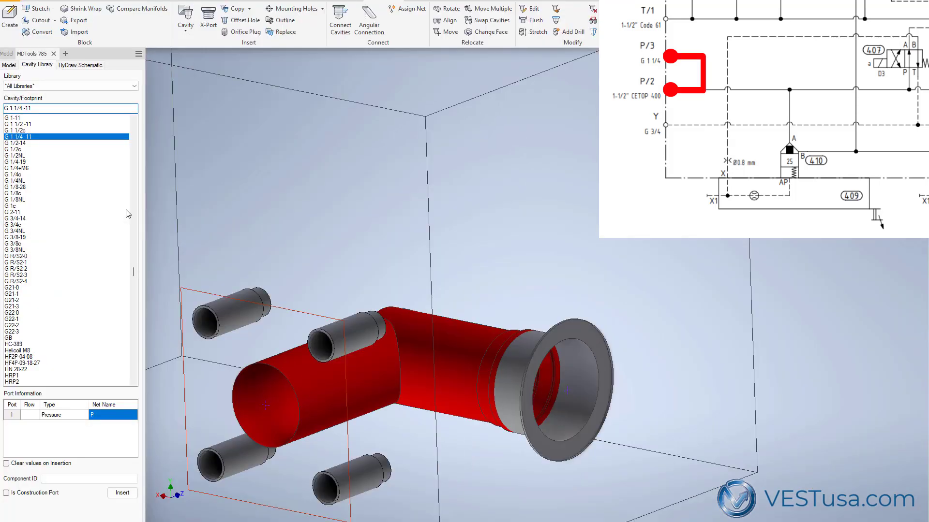
type("BB")
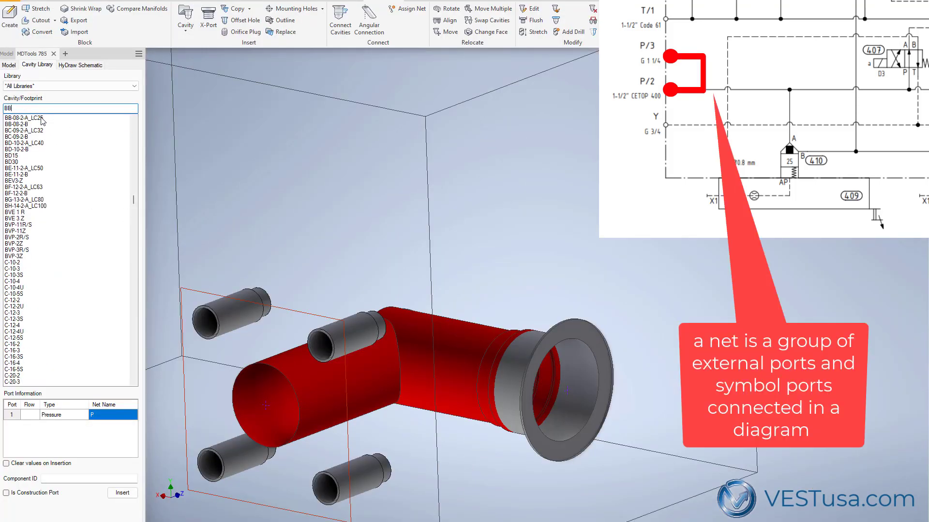
left_click(33, 120)
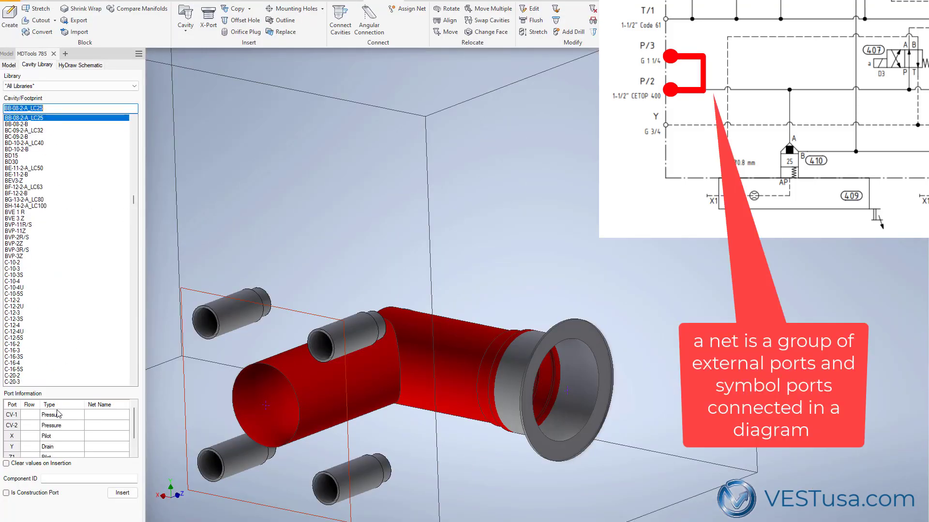
left_click(95, 420)
left_click(94, 436)
left_click(70, 481)
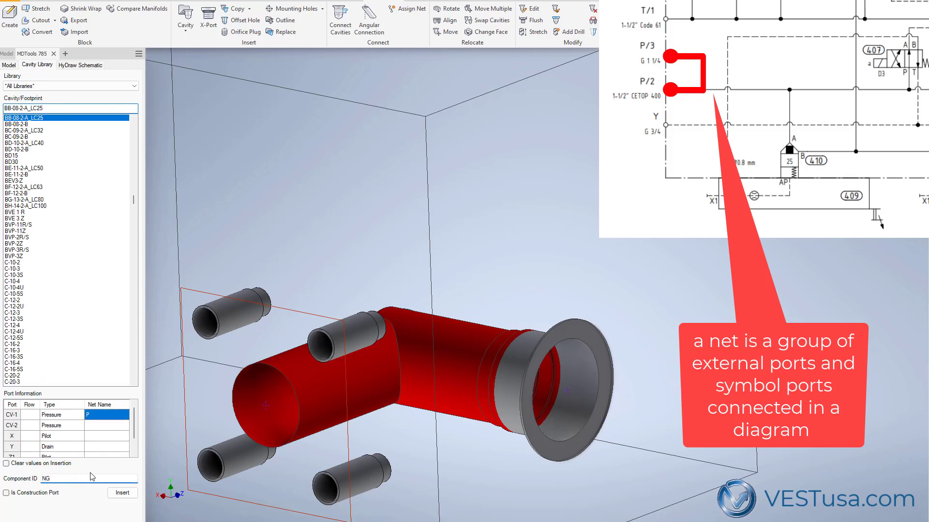
left_click(122, 493)
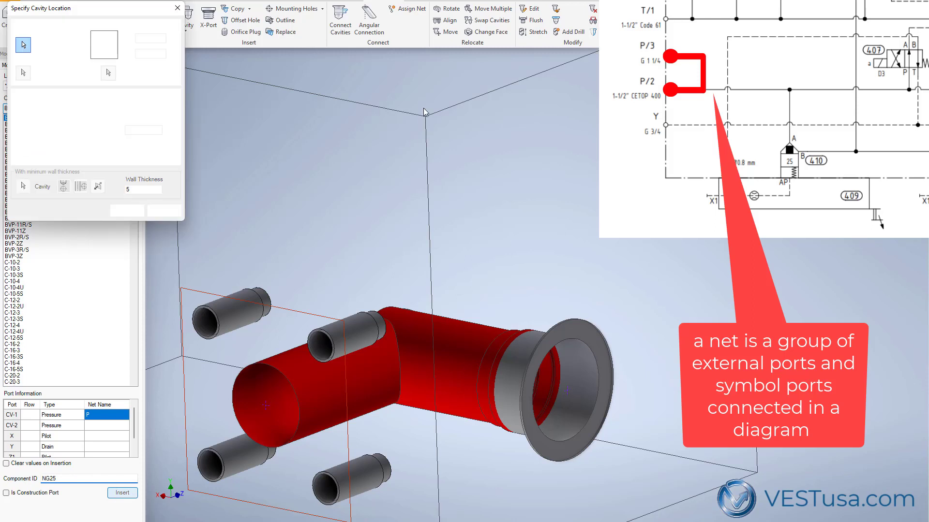
left_click(414, 64)
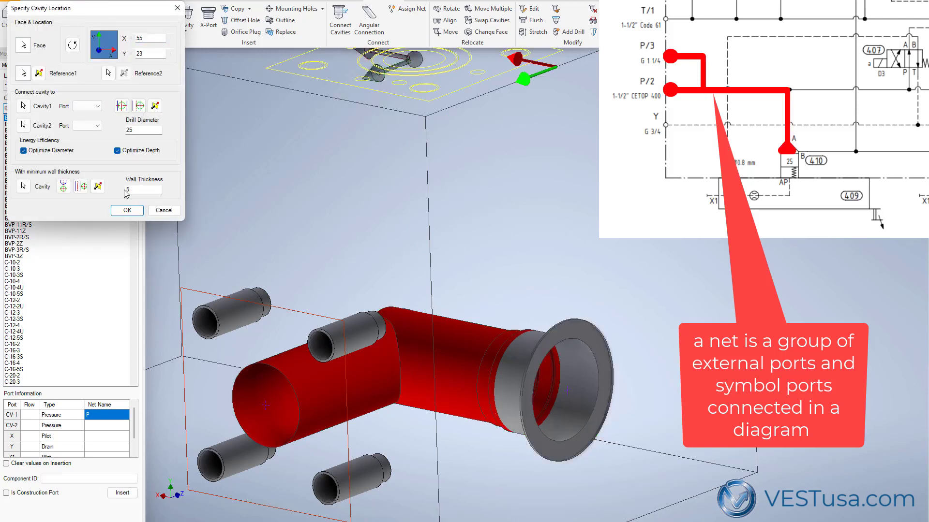
left_click(129, 210)
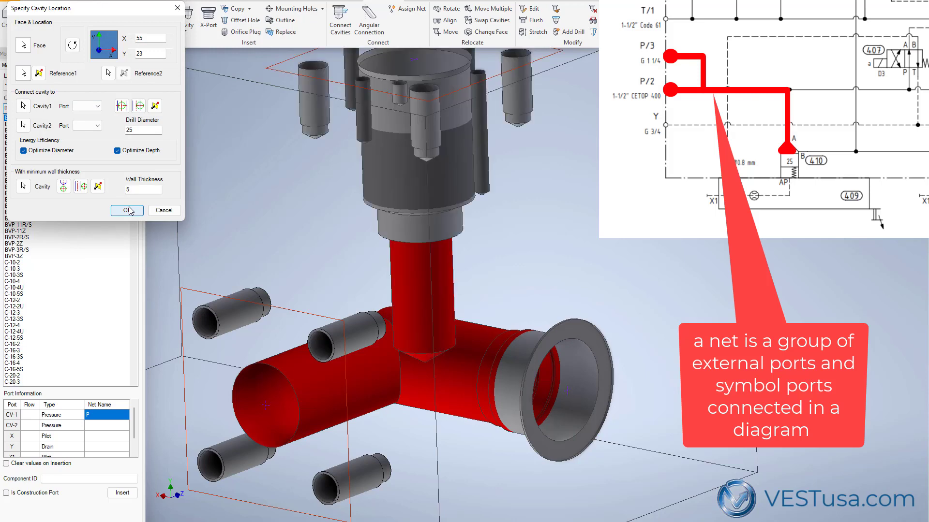
Step: Insert the D03 (NG6) pattern on a side face at X 107, Y 50, port P on net P
type("D03")
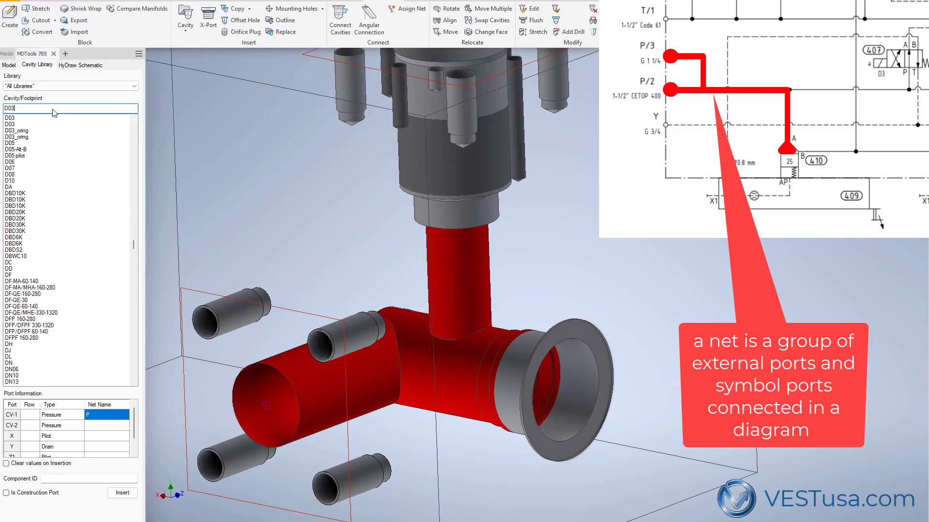
left_click(32, 118)
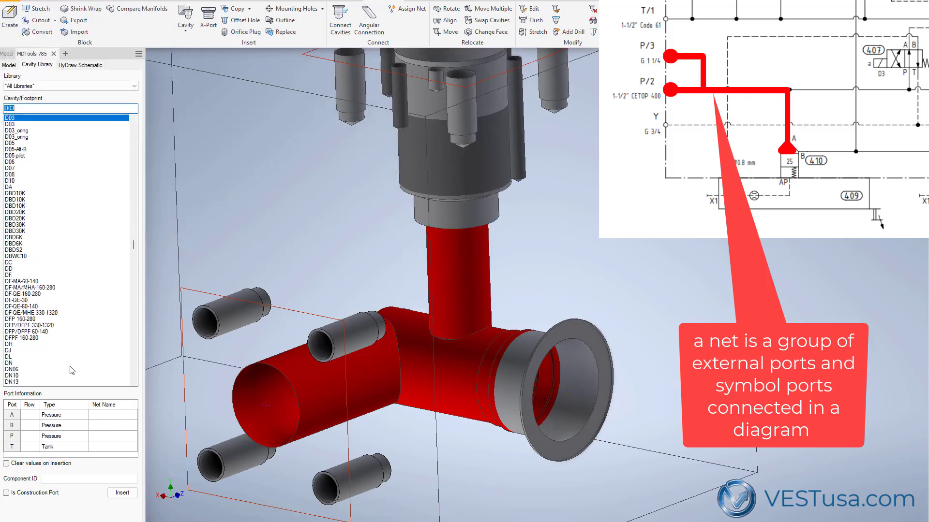
left_click(95, 439)
type("P")
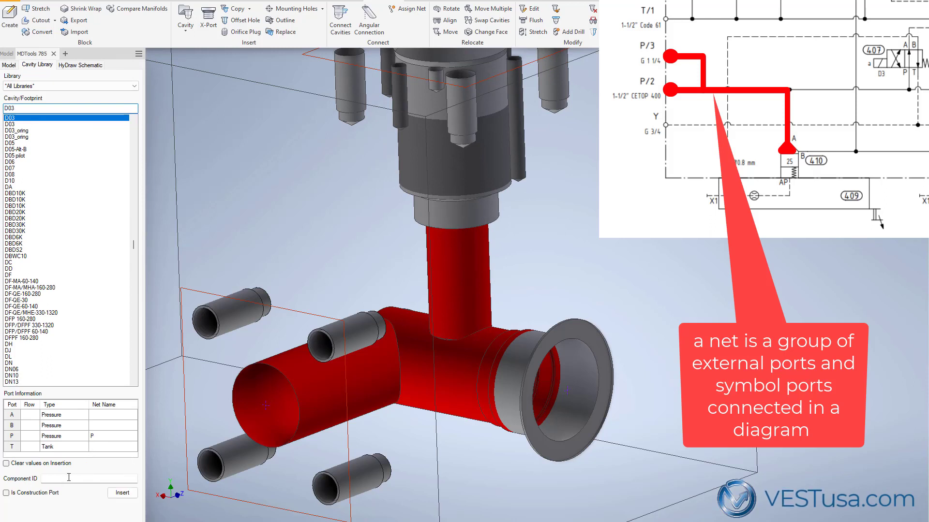
left_click(68, 477)
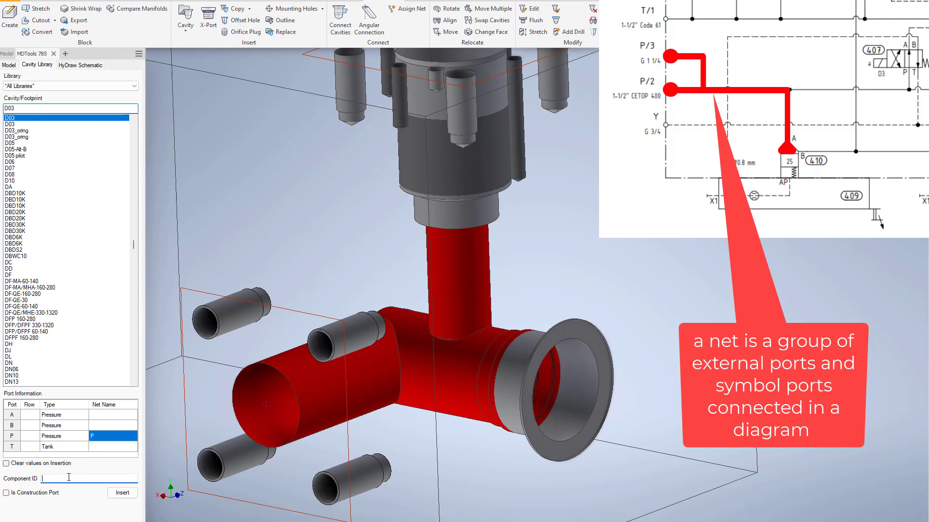
left_click(123, 493)
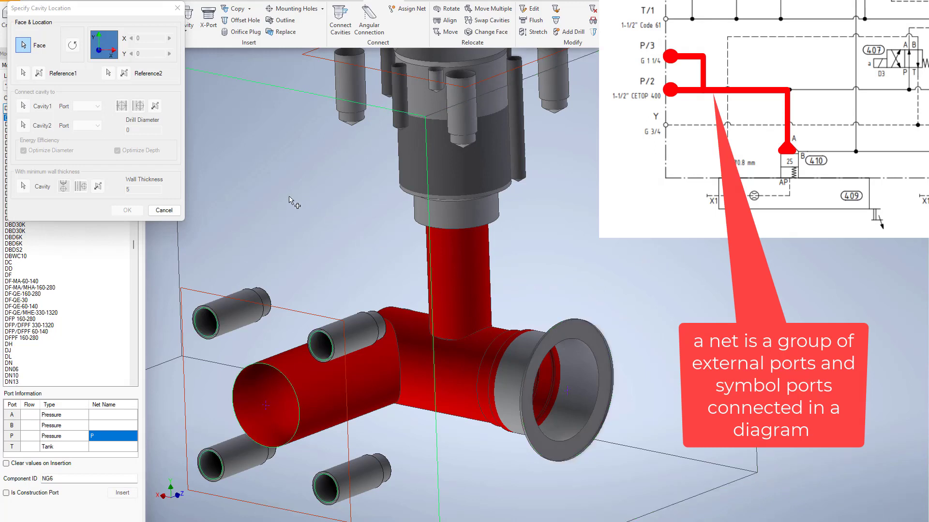
left_click(259, 200)
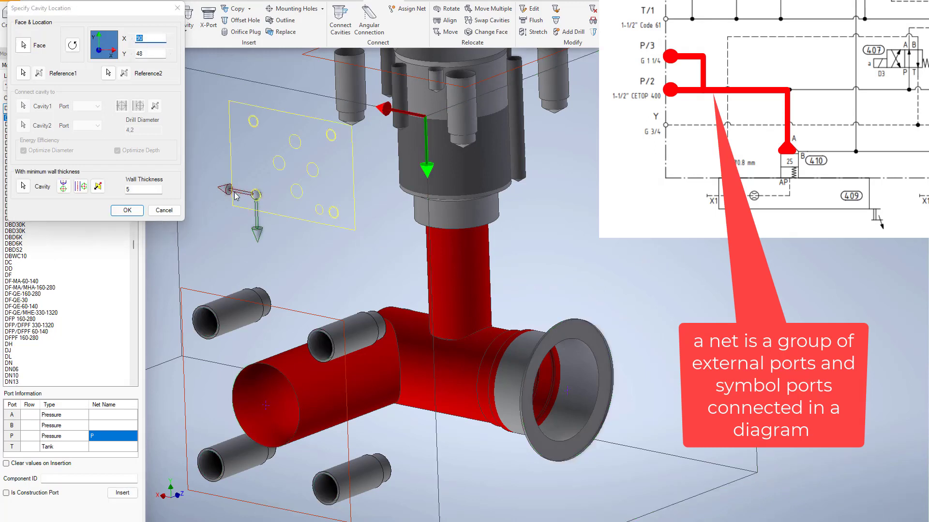
left_click(139, 212)
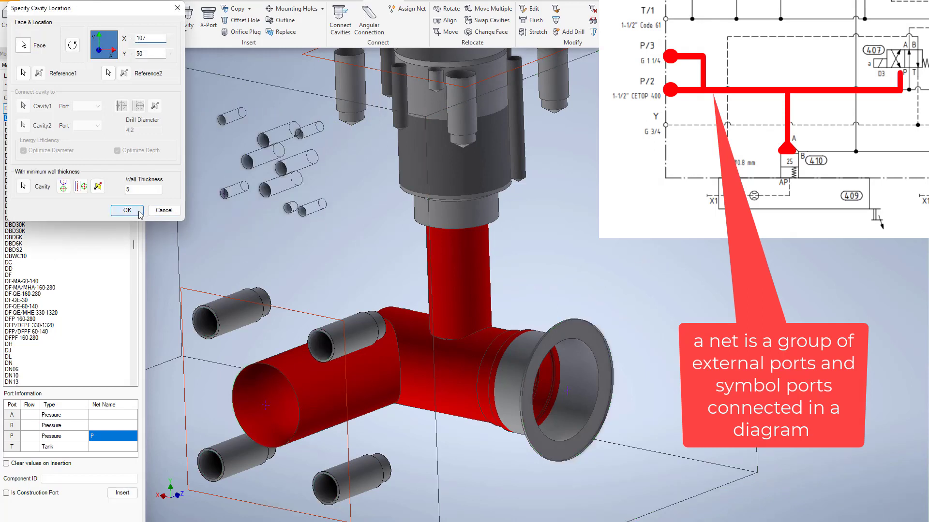
left_click(139, 213)
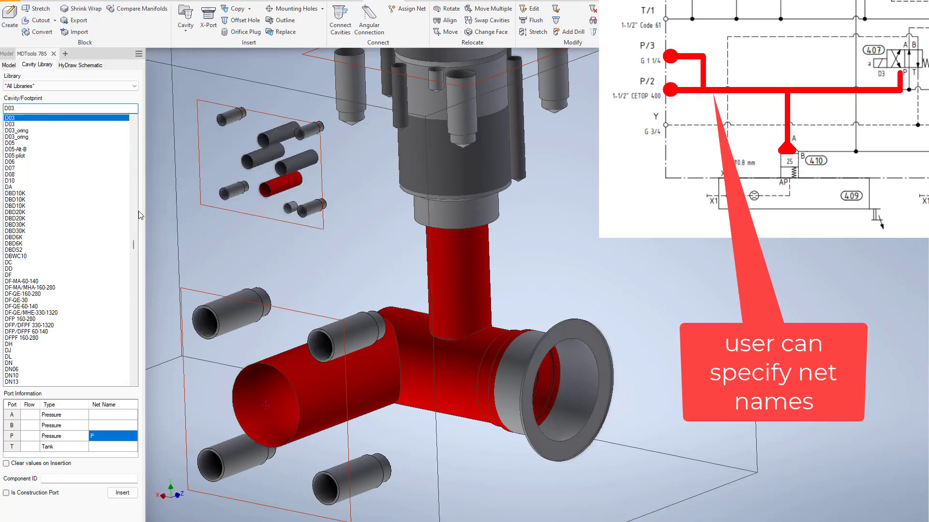
Step: Add a construction port beside the lower-left port, drilled 6.0 into the D03 P port
left_click(209, 18)
middle_click_drag(330, 189, 385, 190)
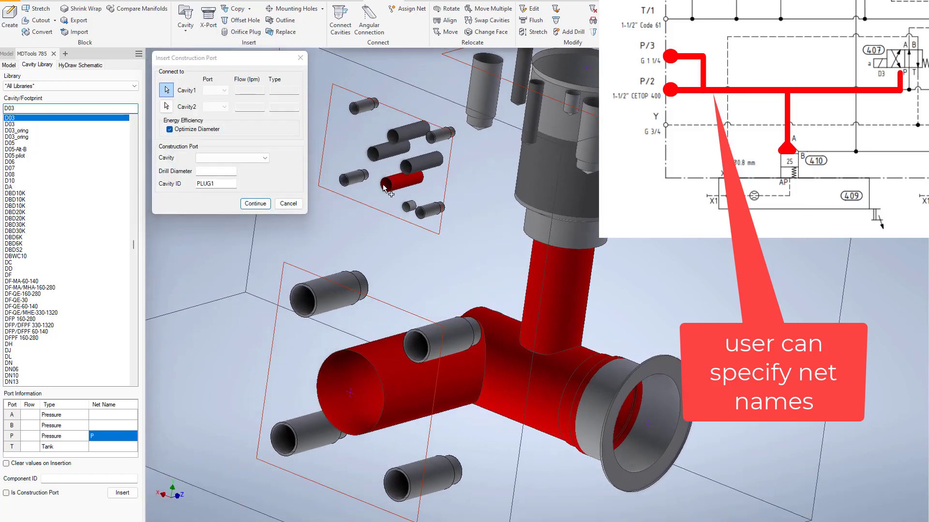
left_click(393, 190)
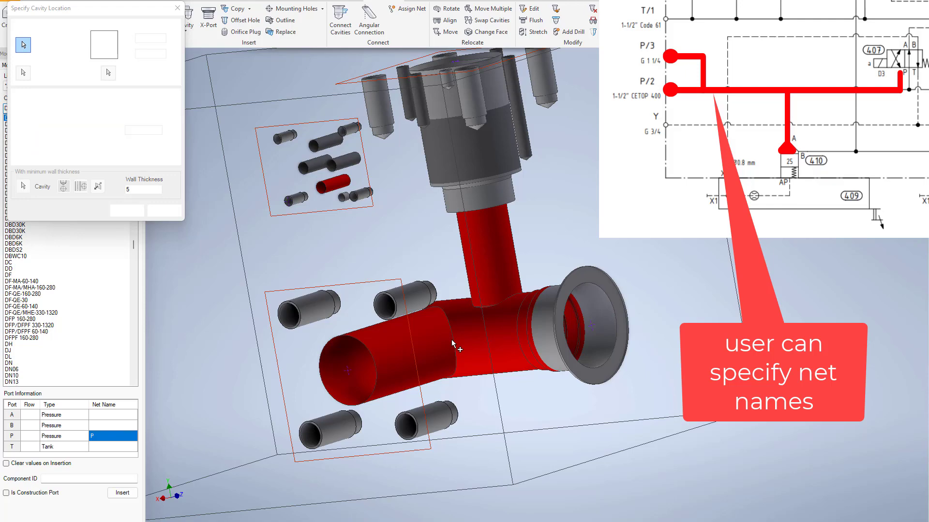
left_click(514, 387)
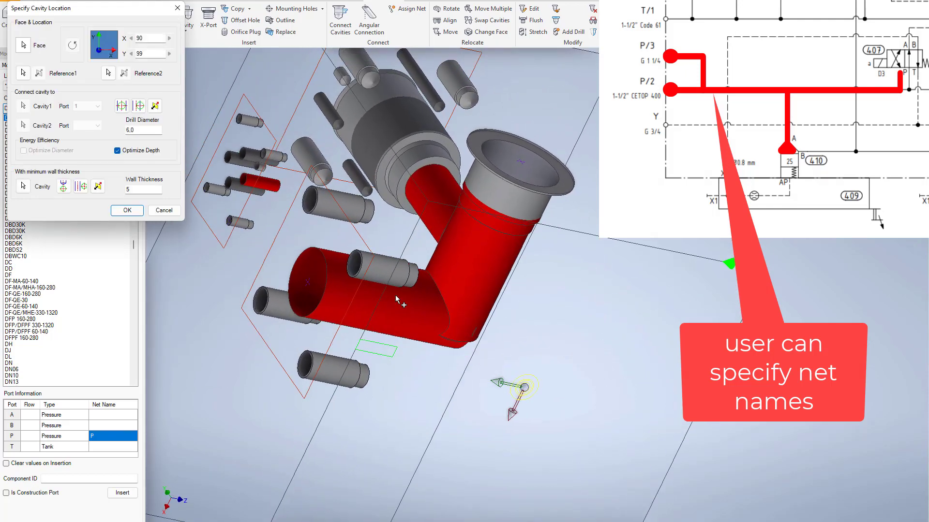
left_click(122, 105)
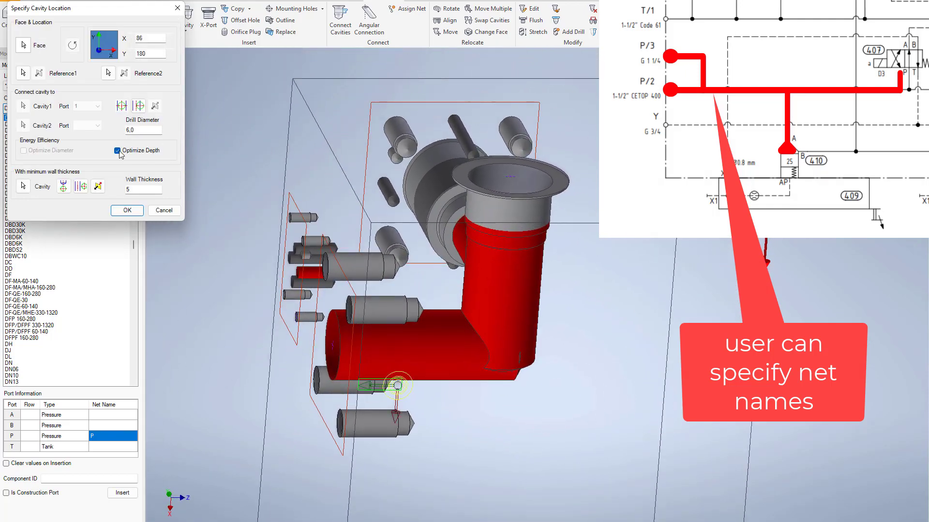
left_click(127, 211)
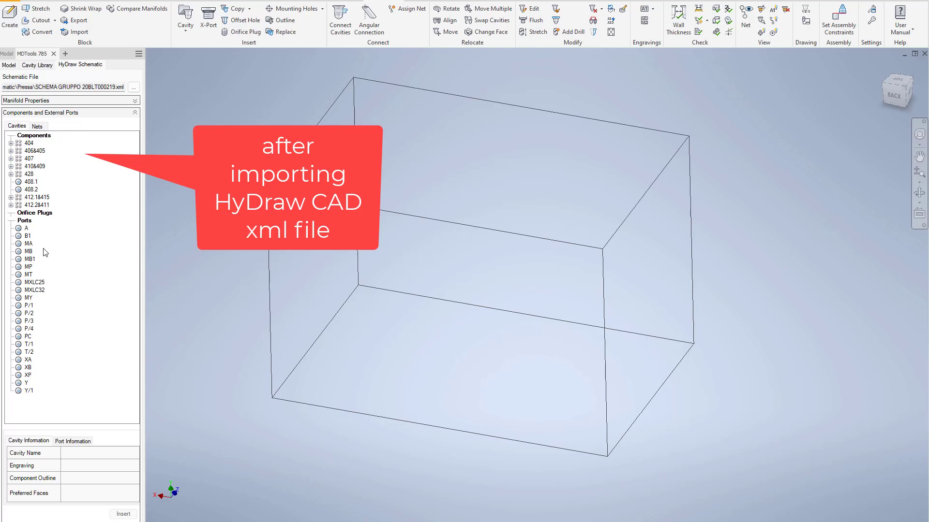
Step: Insert the schematic P/2 cavity on the block's front face
left_click(29, 314)
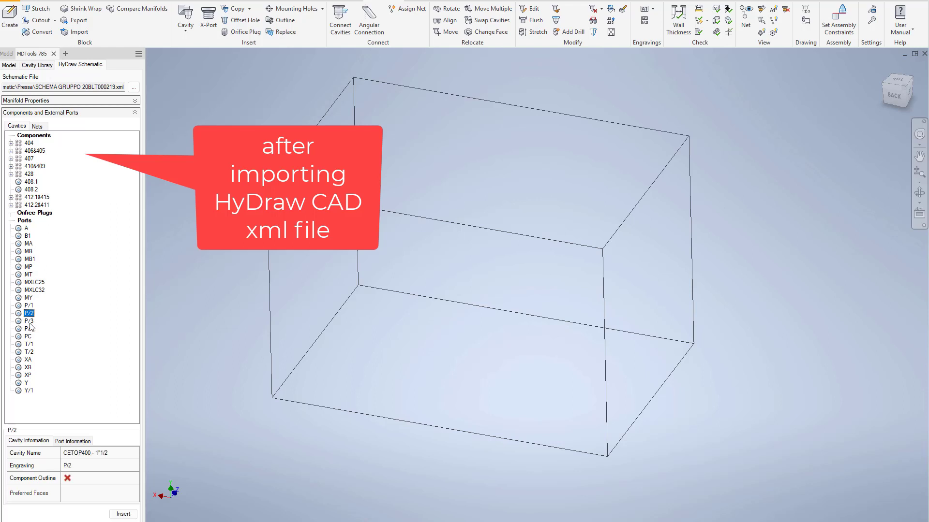
left_click(123, 513)
left_click(375, 337)
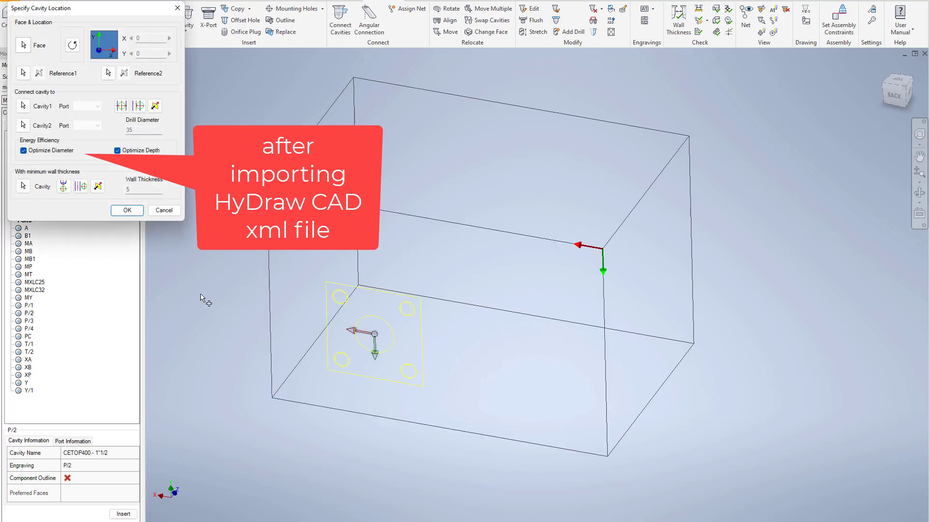
left_click(127, 211)
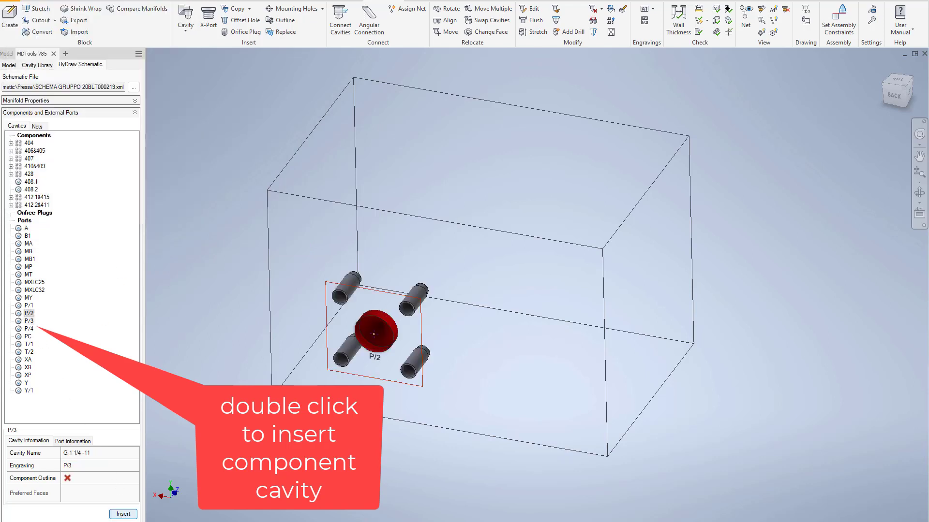
Step: Insert the P/3 port on the right face, drilled through to the P/2 cavity
left_click(123, 514)
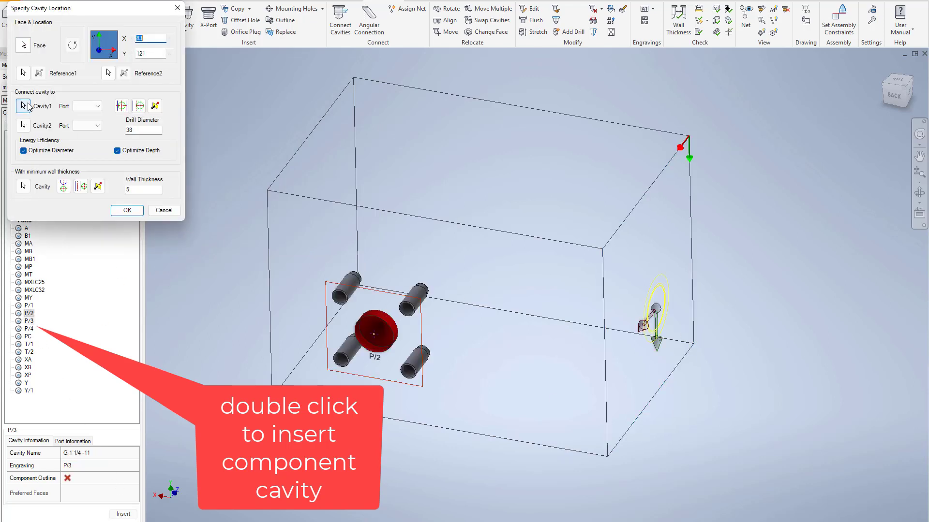
left_click(376, 331)
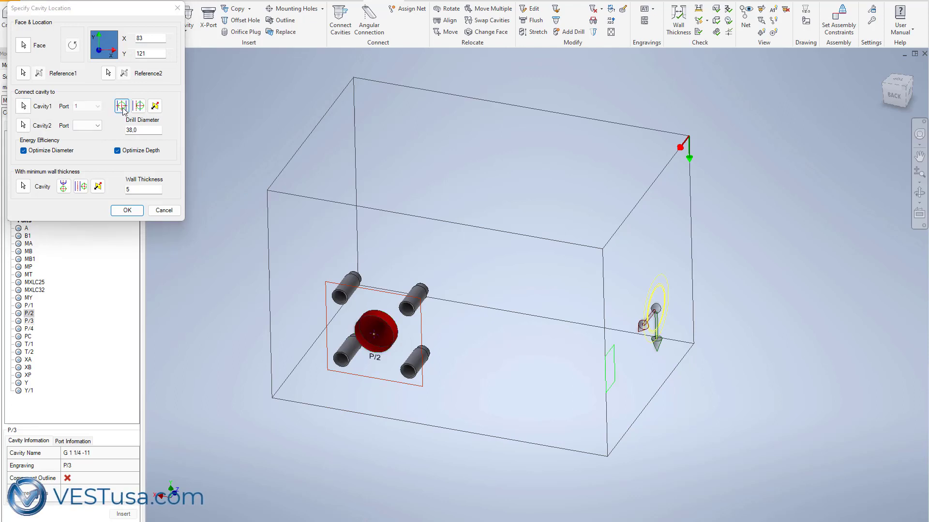
left_click(127, 211)
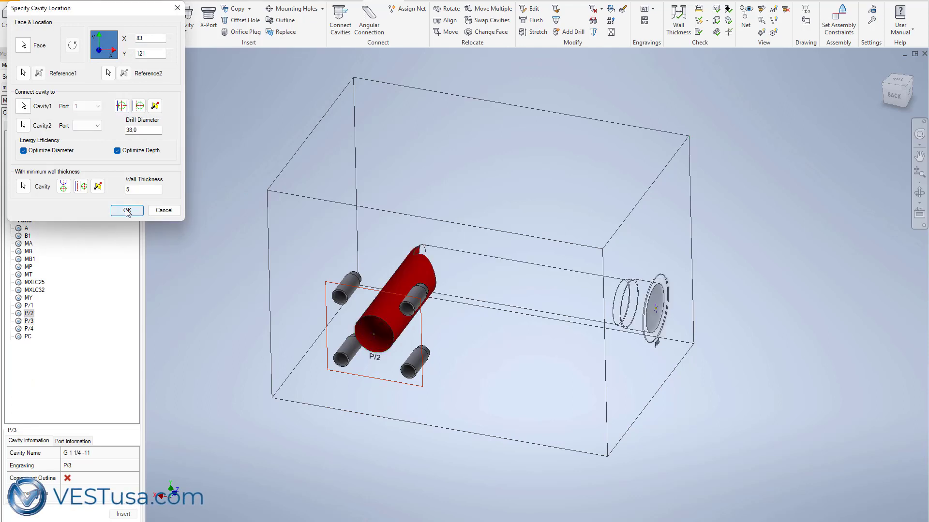
Step: Insert the 410&409 cartridge cavity on the top face, connected to the red P channel
left_click(37, 126)
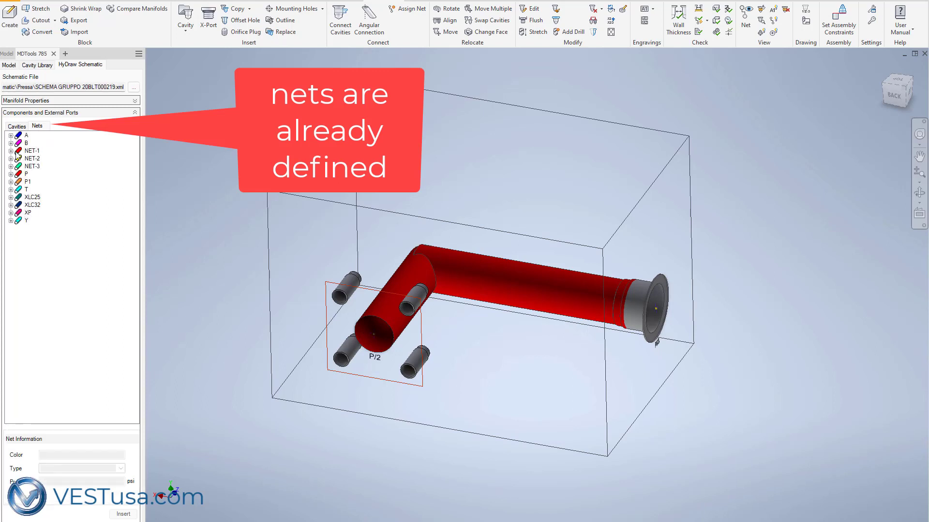
left_click(11, 174)
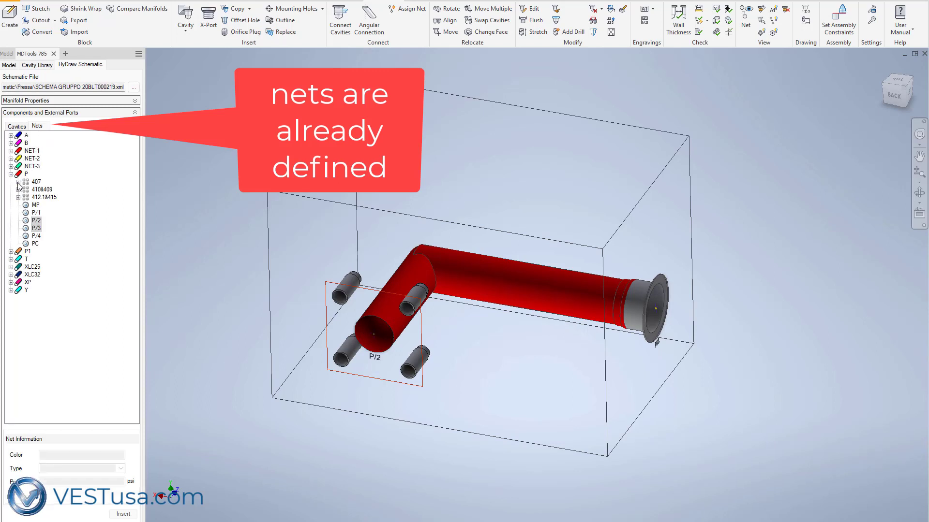
left_click(18, 182)
left_click(18, 198)
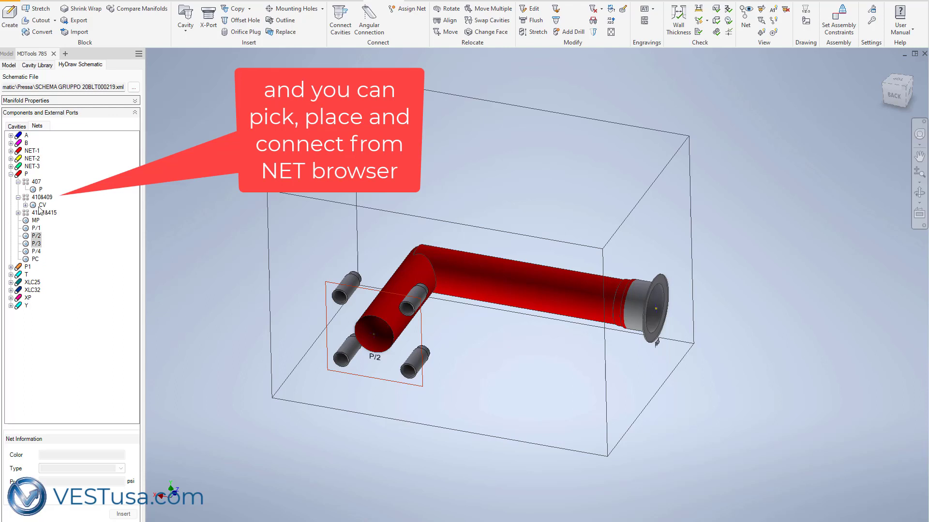
left_click(43, 197)
left_click(127, 516)
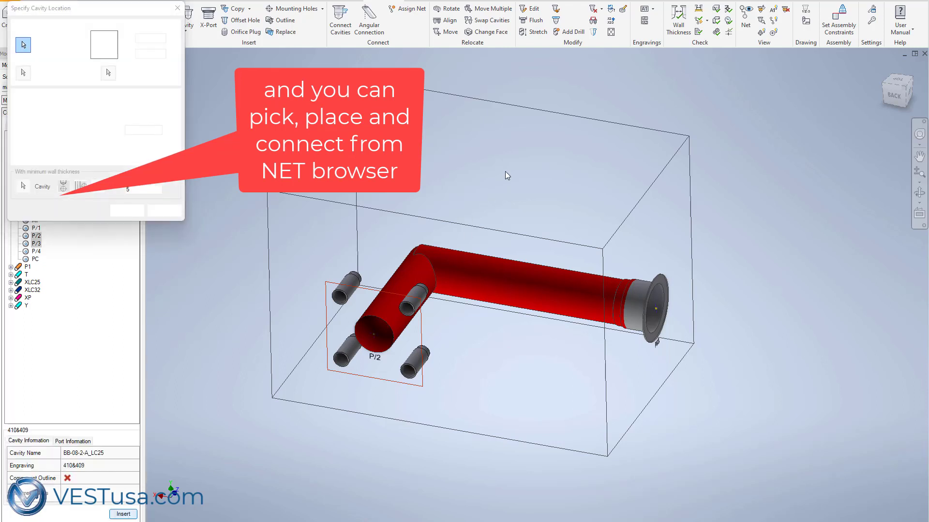
left_click(23, 106)
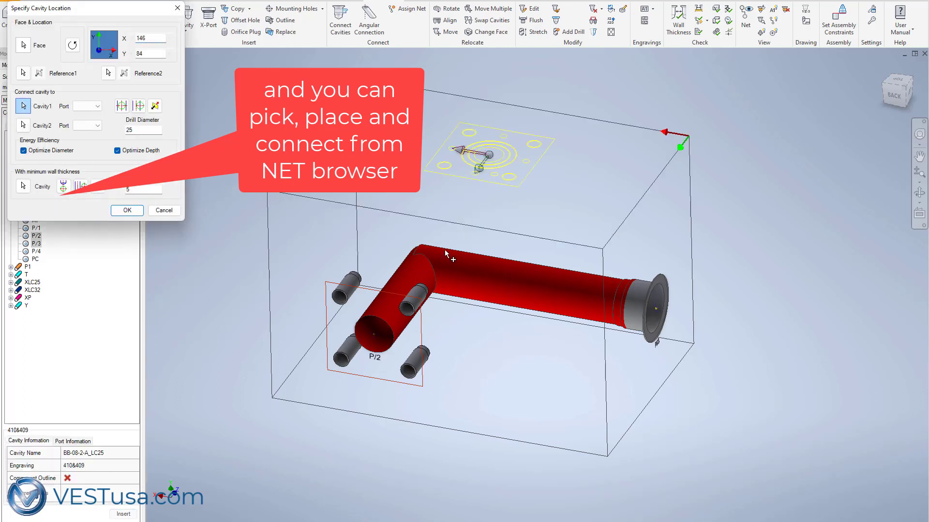
left_click(651, 310)
left_click(127, 211)
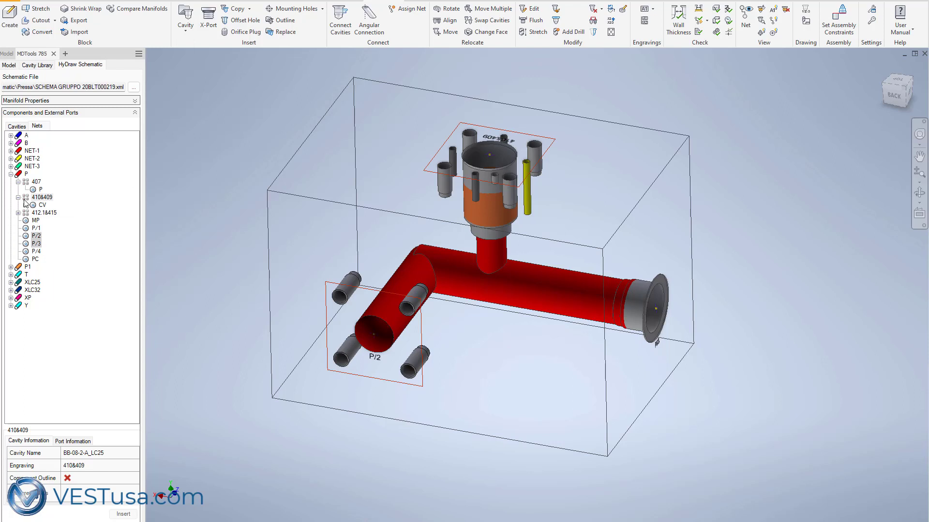
Step: Insert the 412.1&415 cartridge cavity on the top face, repositioned and connected to the P channel
left_click(48, 214)
left_click(123, 513)
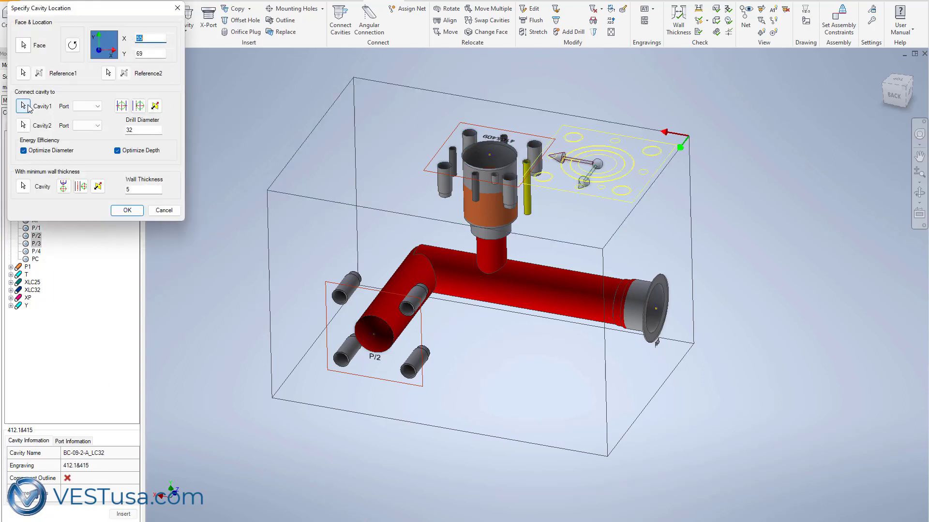
left_click(22, 106)
left_click(648, 305)
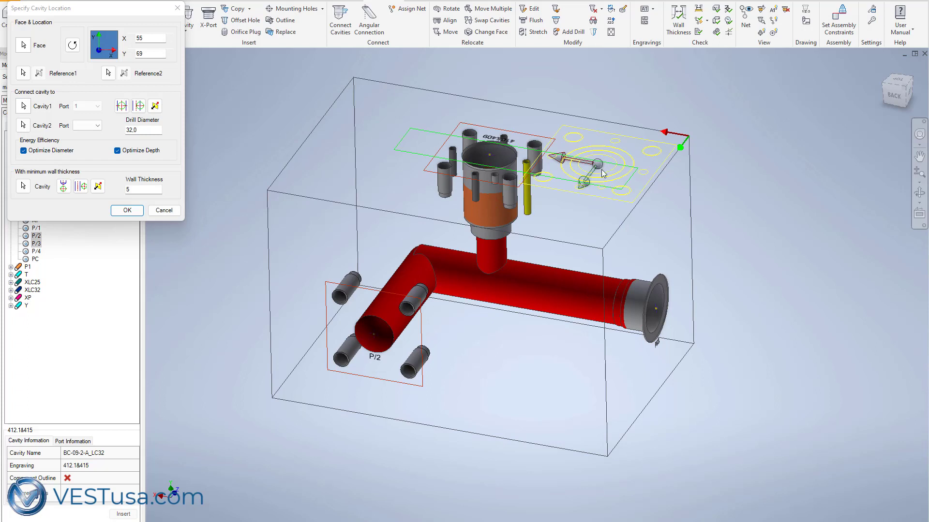
left_click_drag(603, 174, 603, 177)
left_click(127, 210)
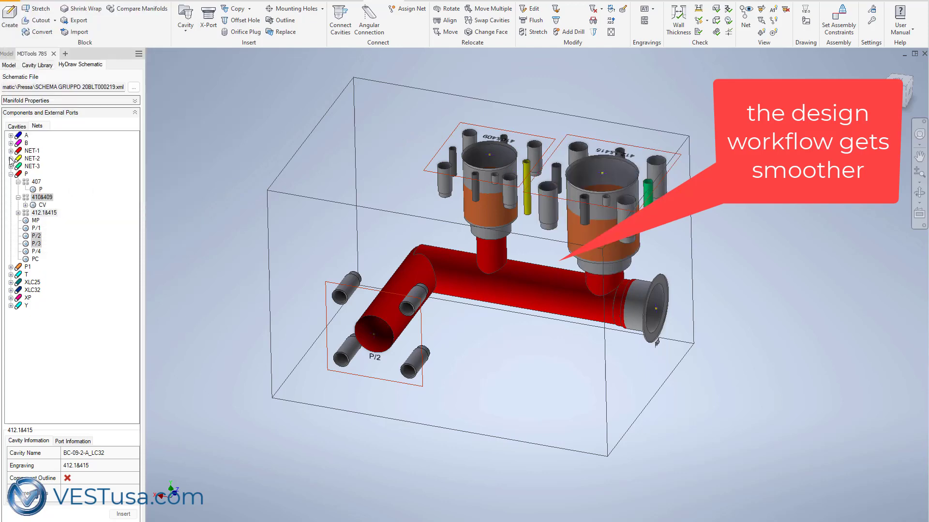
Step: Stretch the 404 drill to depth 127 at Beta 24° into the orange P1 cavity, accepting the diameter warning
left_click(11, 266)
left_click(36, 275)
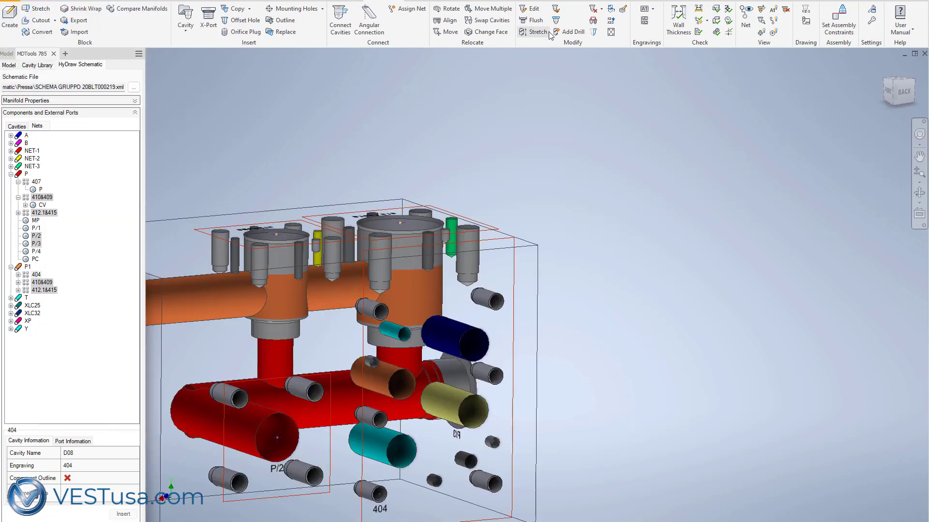
left_click(549, 34)
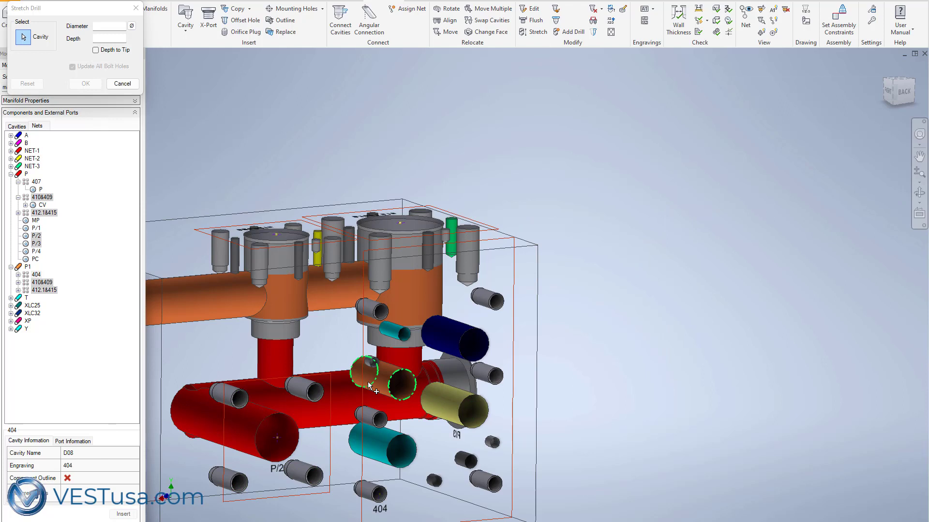
left_click(383, 380)
left_click(18, 100)
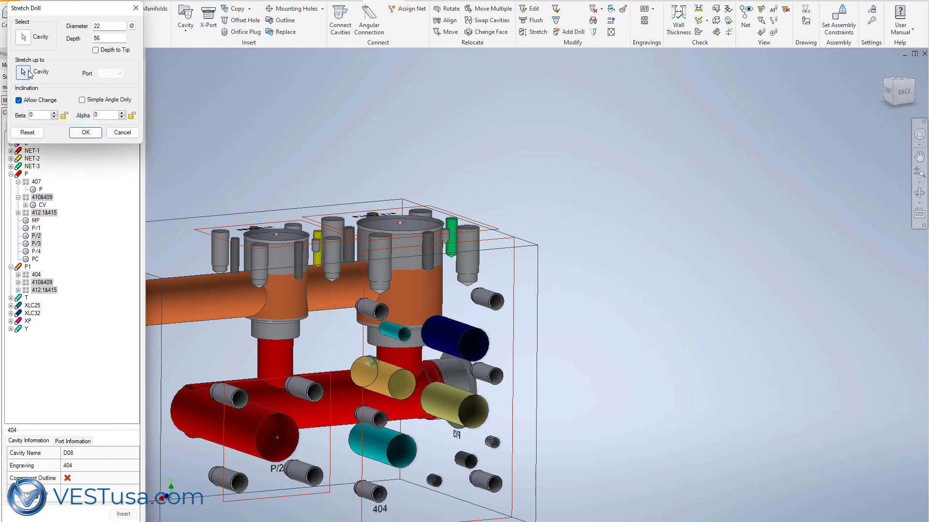
left_click(23, 72)
left_click(198, 307)
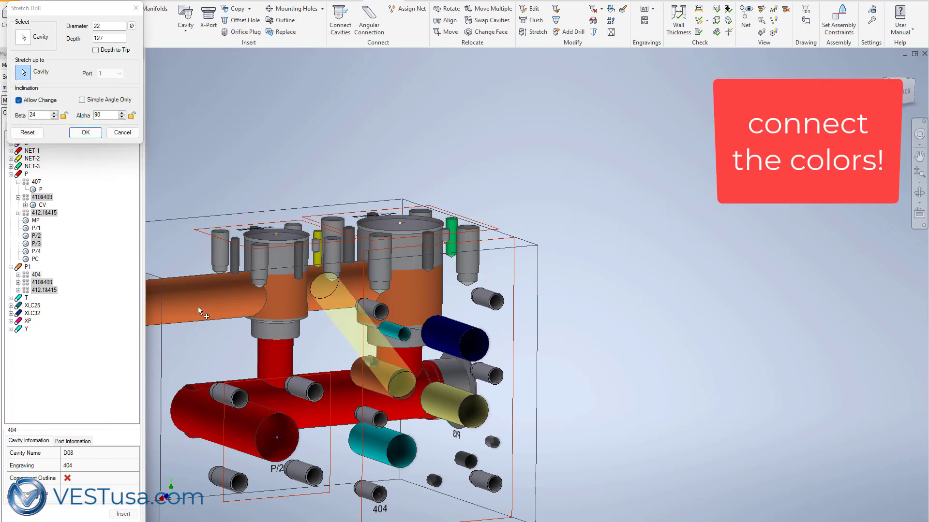
left_click(86, 133)
left_click(112, 98)
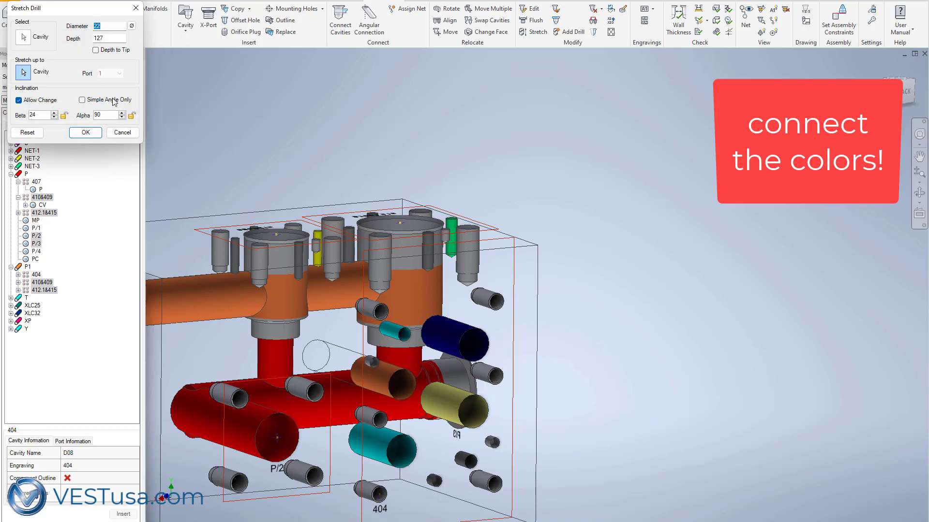
scroll(361, 254, "down", 5)
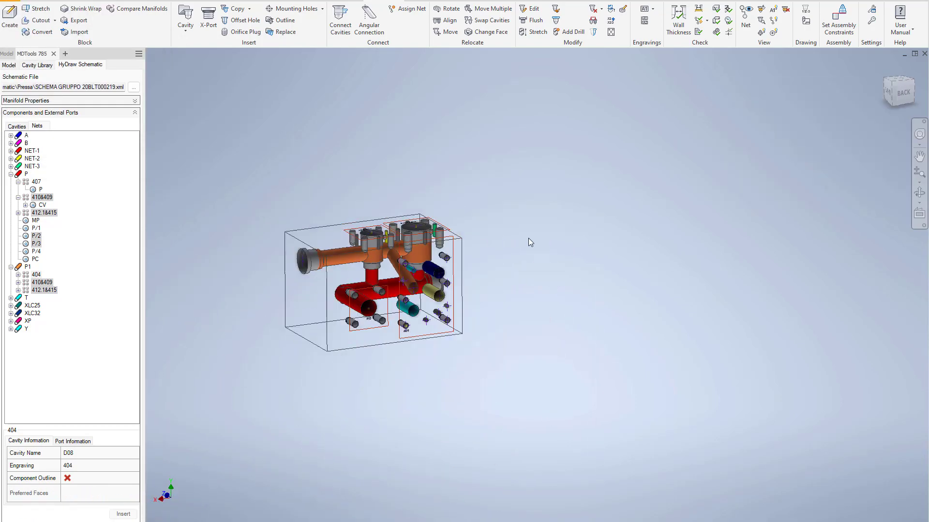
scroll(528, 241, "up", 5)
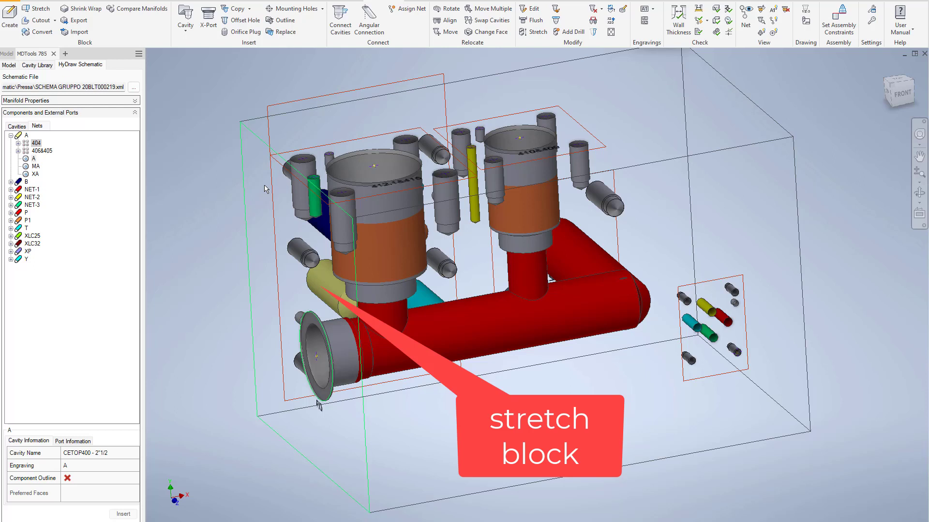
Step: Stretch the block's left face outward to a block length of 320
left_click(283, 174)
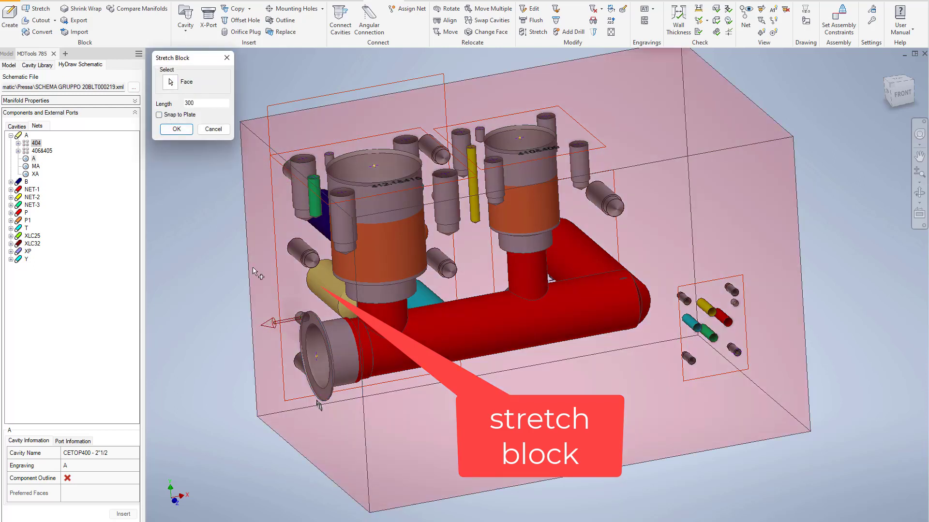
left_click_drag(275, 327, 197, 343)
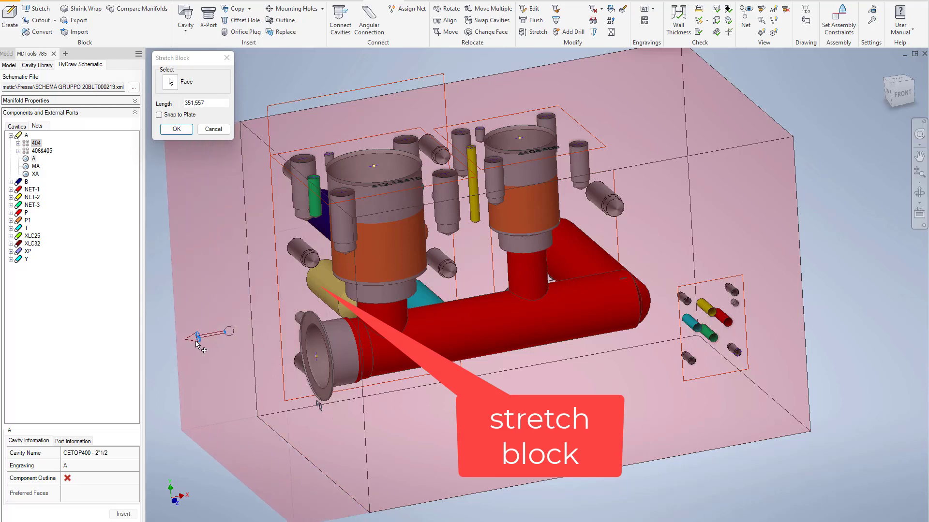
double_click(209, 103)
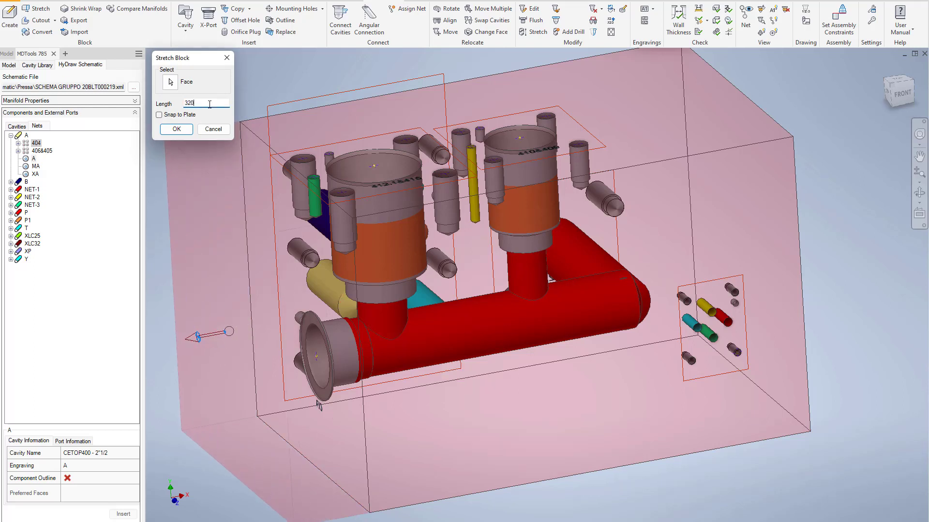
key("Tab")
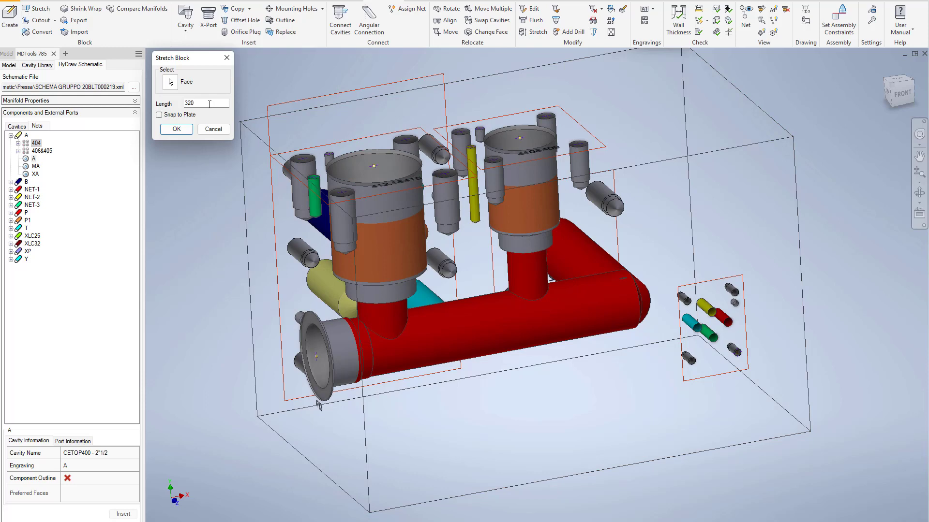
key("Return")
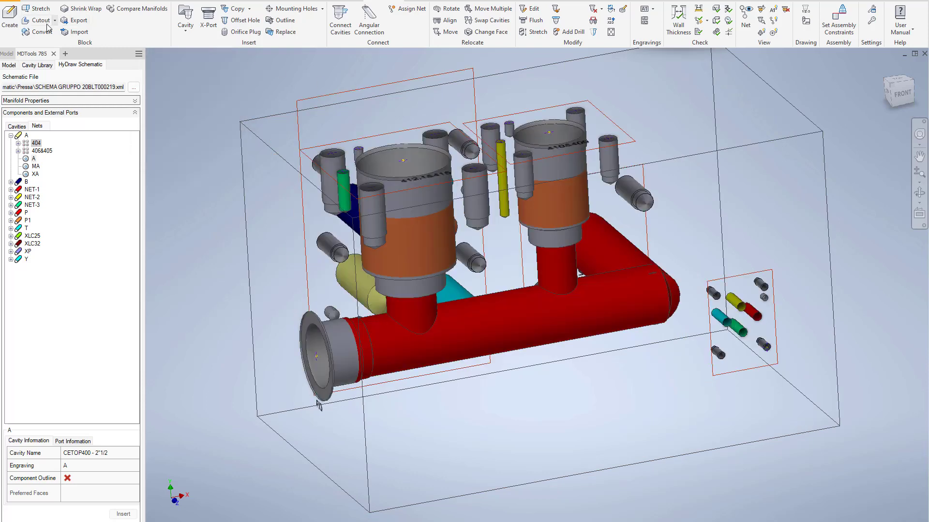
Step: Add 30,00 of length to the block at cutting plane 117
left_click(10, 17)
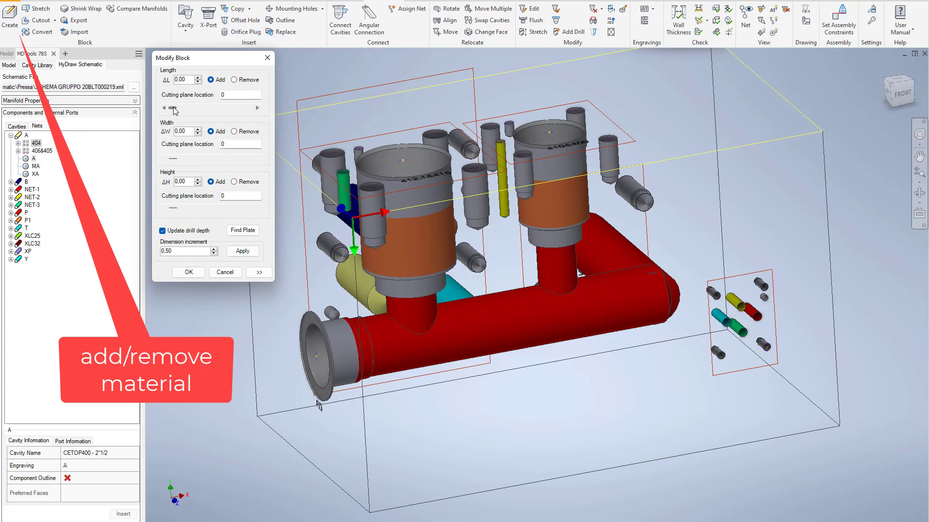
left_click_drag(193, 111, 203, 111)
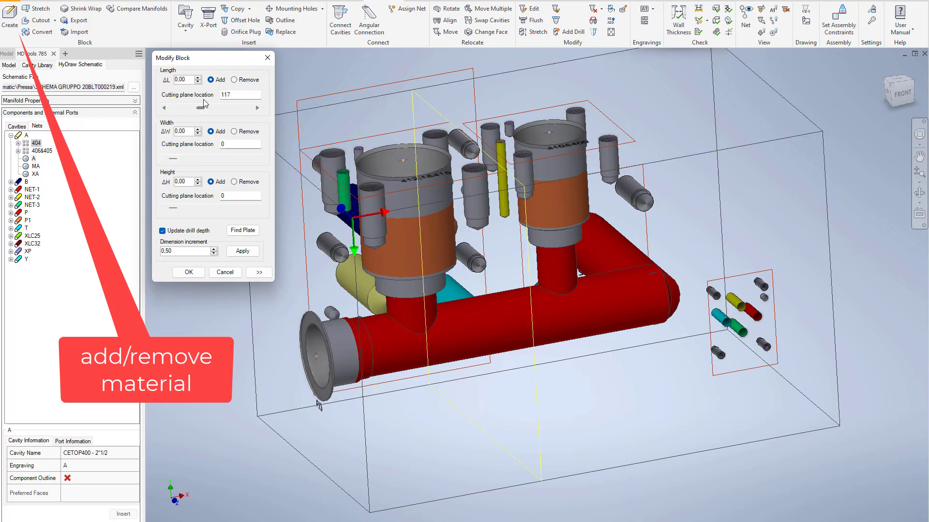
type("30,00")
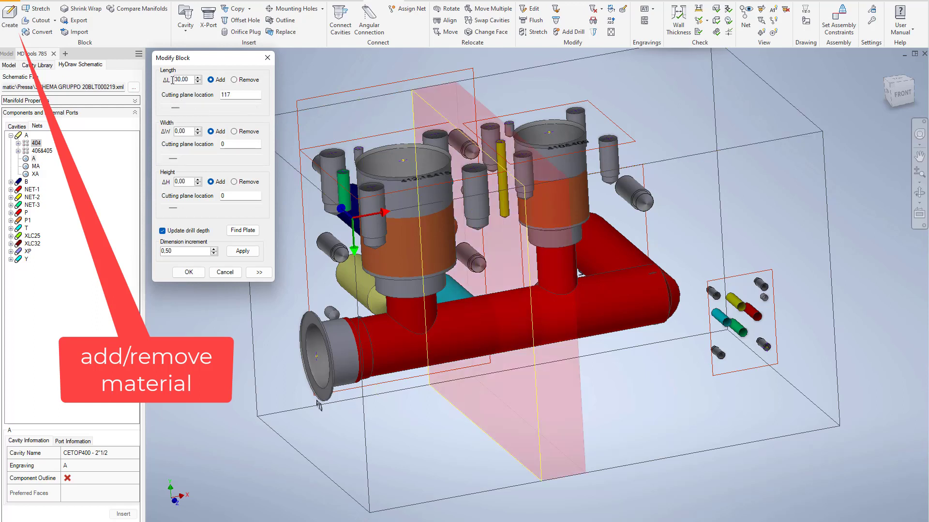
key("Return")
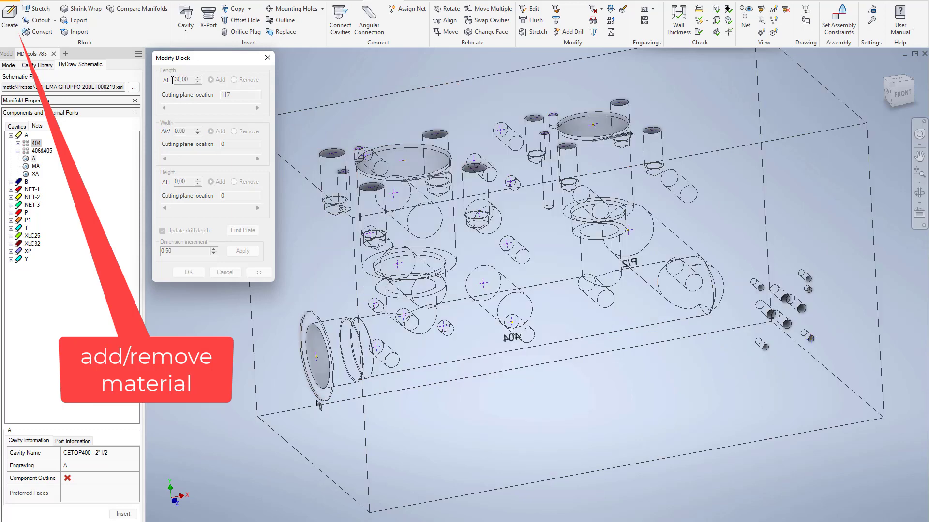
left_click(208, 17)
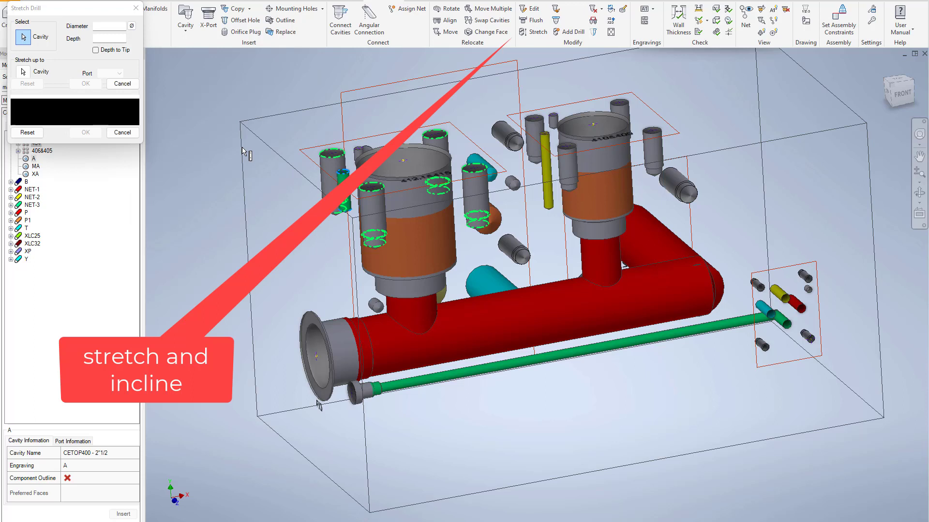
Step: Stretch the drill at an incline (Beta 26°, depth 140) to the long green pipe, diameter 6
left_click(18, 100)
left_click(23, 72)
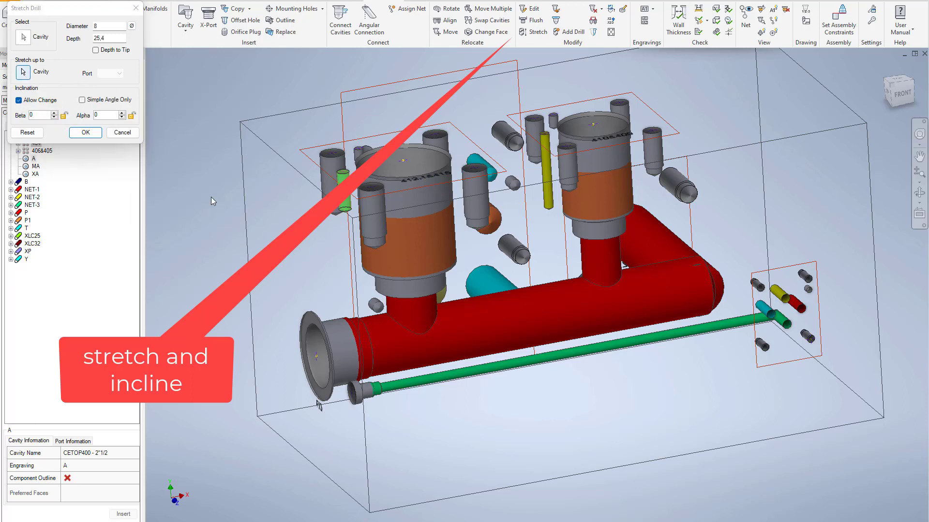
left_click(406, 386)
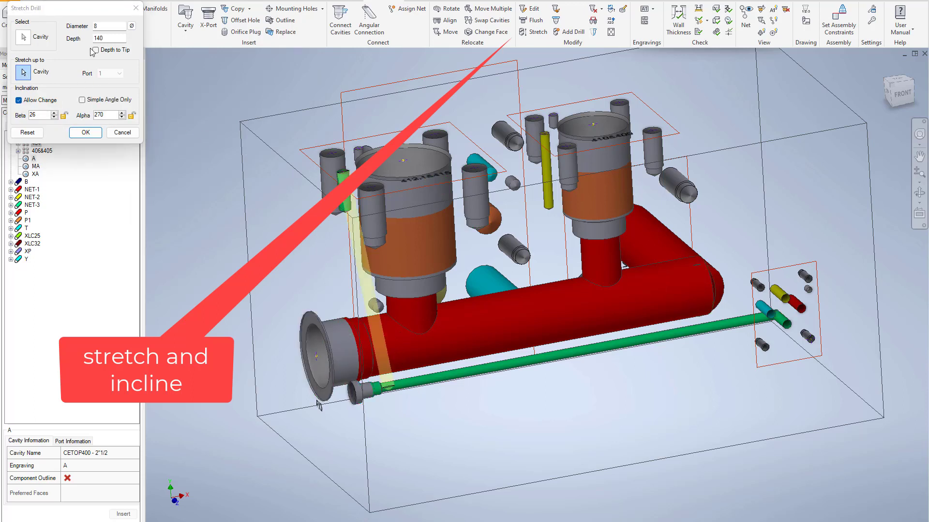
left_click_drag(114, 27, 90, 30)
type("6")
key("Tab")
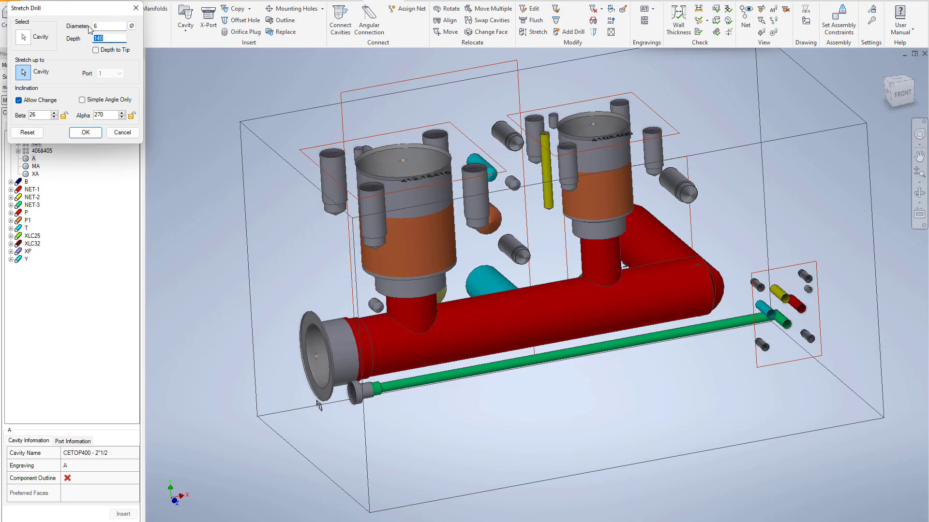
key("Return")
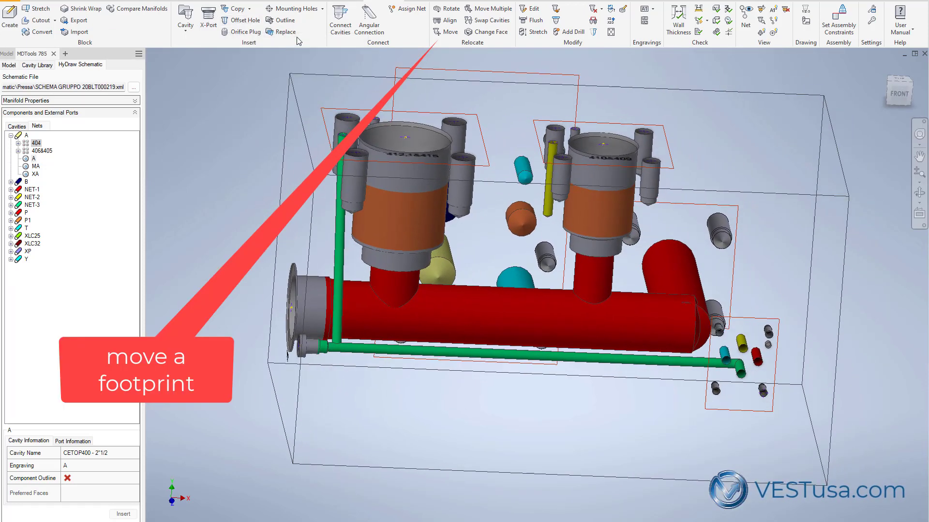
Step: Move the small D03 valve footprint left to X 116, Y 125, beneath the red channel
left_click(445, 33)
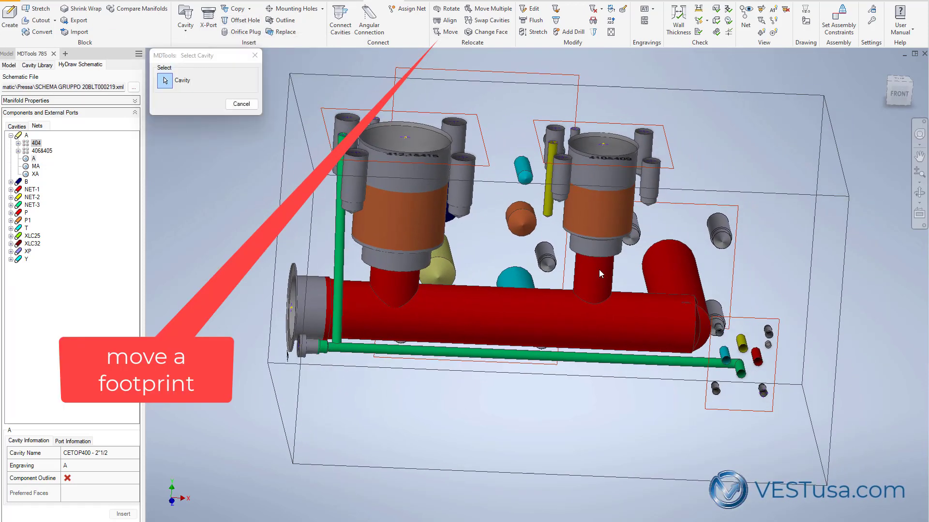
left_click(741, 370)
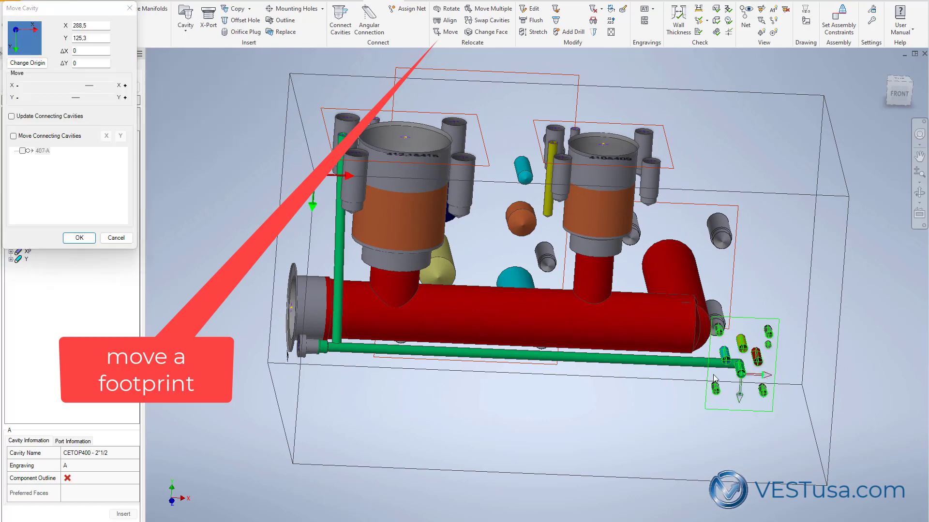
left_click_drag(714, 378, 452, 373)
left_click(68, 238)
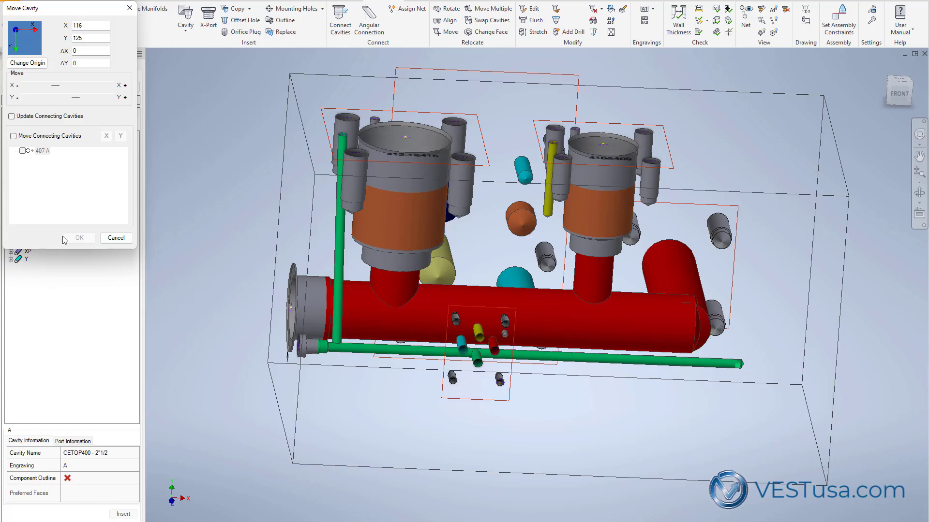
Step: Shorten the long green 6.0 drill to depth 88 so it ends at the relocated footprint
left_click(534, 31)
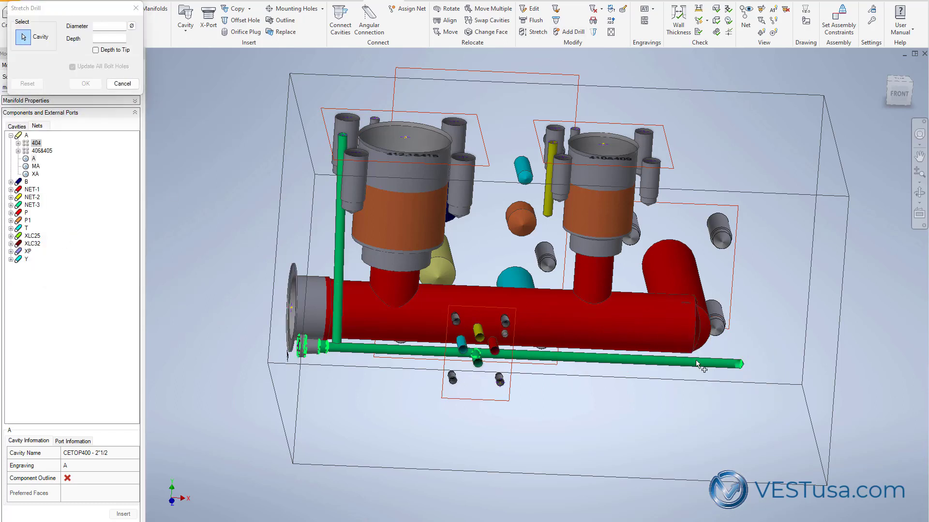
left_click(461, 360)
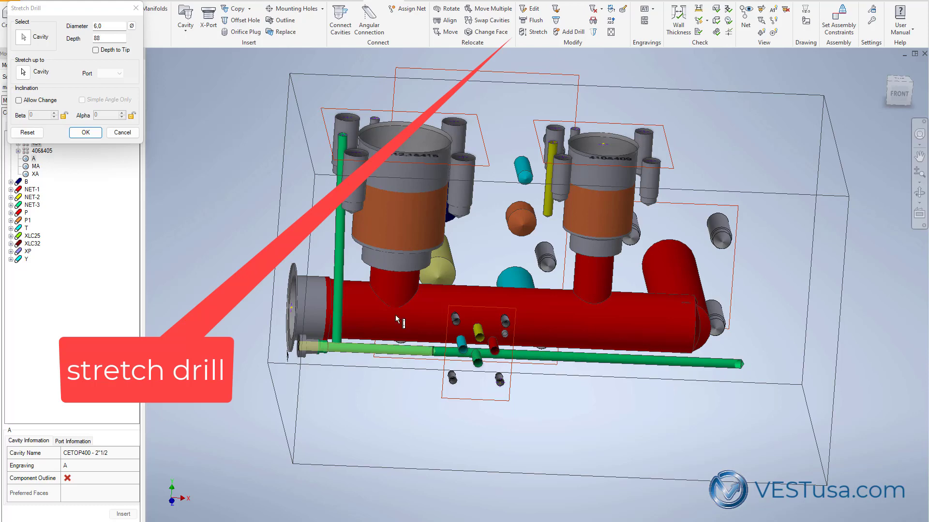
left_click(85, 132)
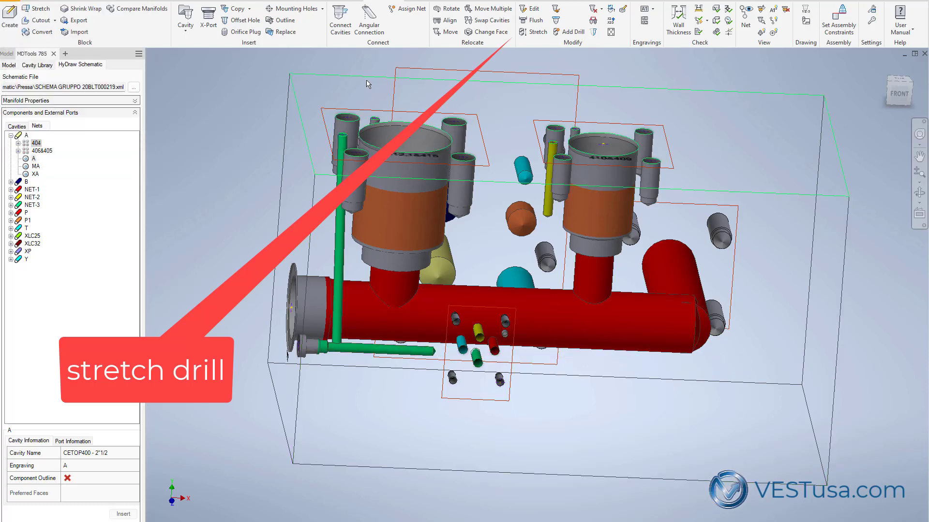
Step: Connect the shortened green drill to the D03 footprint's green port with a 6.0 drill
left_click(340, 19)
scroll(385, 372, "up", 5)
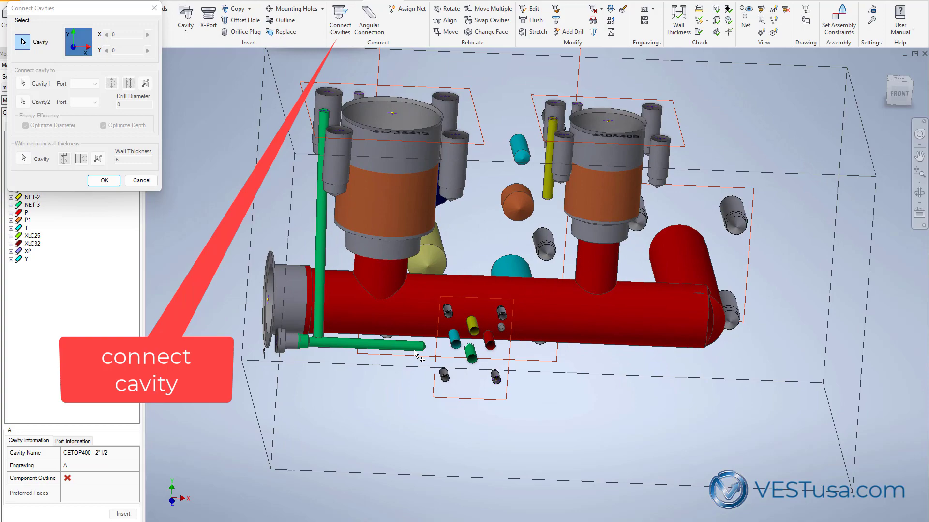
left_click(387, 372)
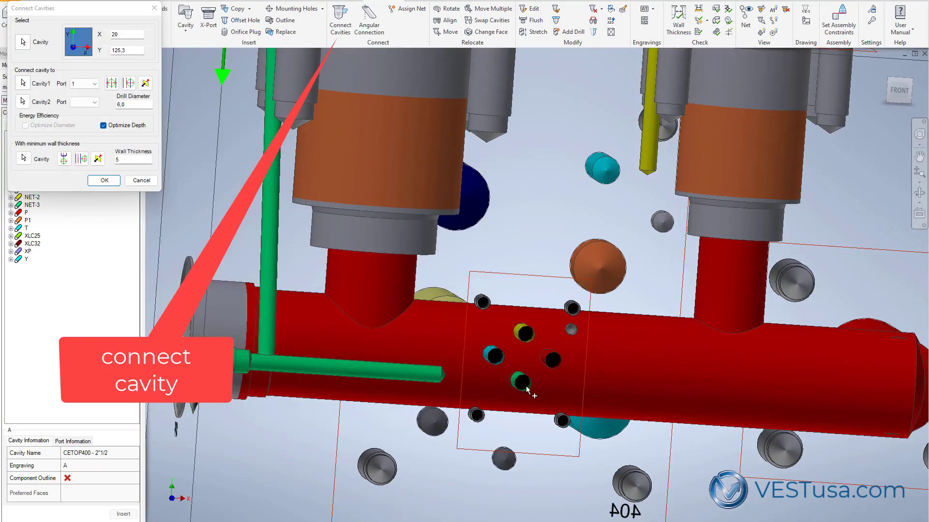
left_click(522, 383)
left_click(104, 180)
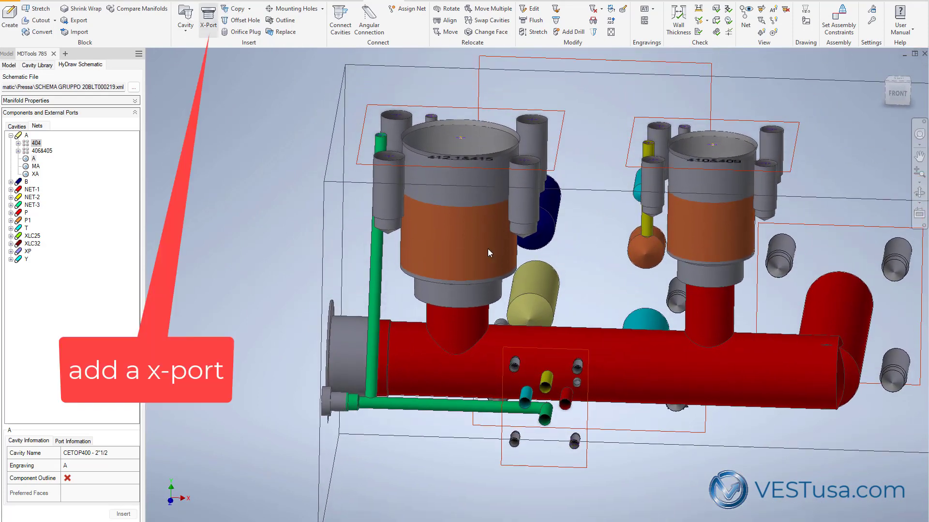
Step: Place a cross-port on the top face at X 116, Y 20, drilled to the yellow port
left_click(208, 17)
left_click(246, 201)
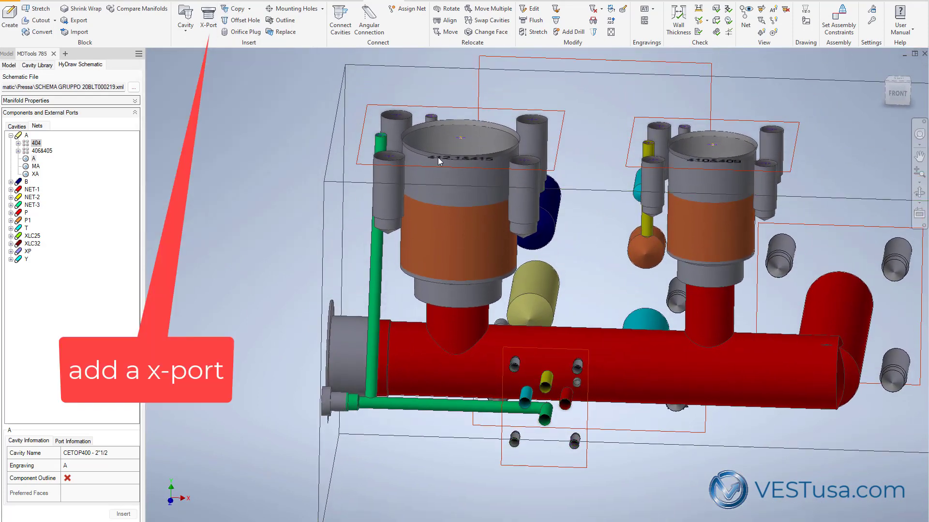
left_click(437, 158)
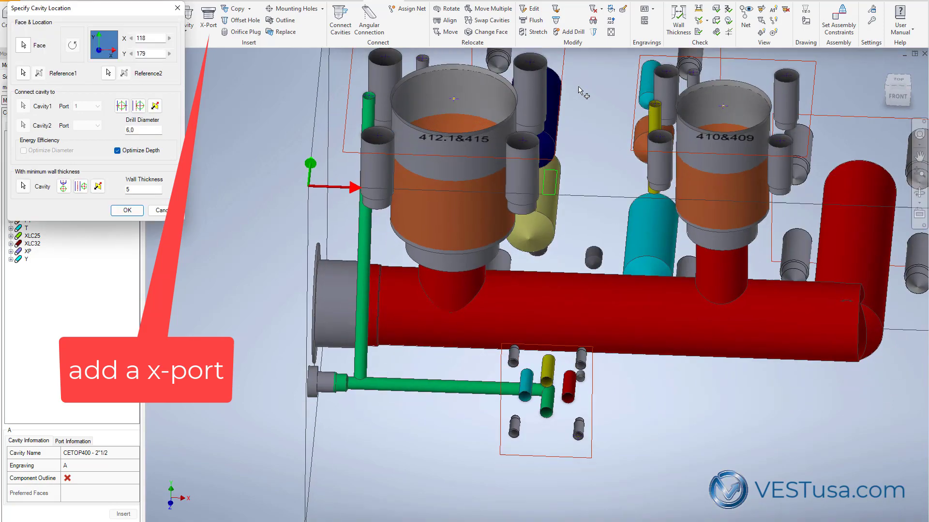
left_click(121, 105)
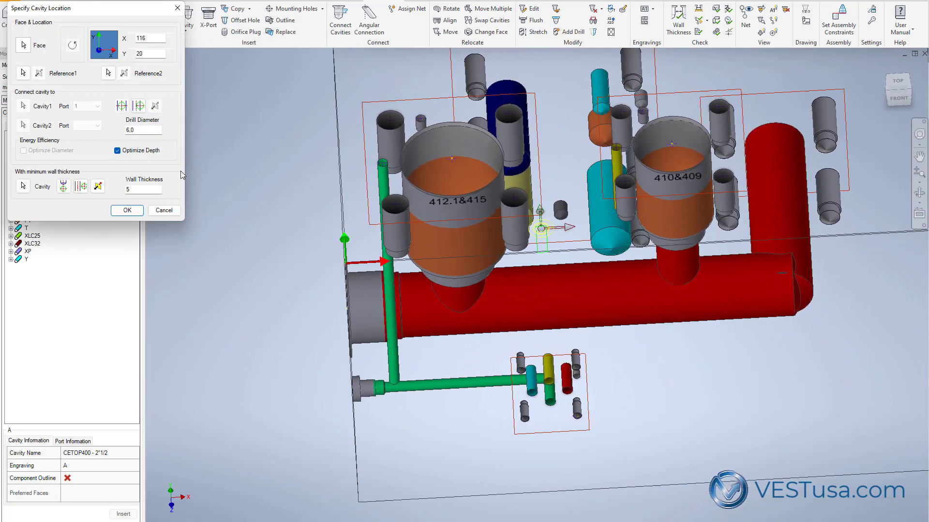
left_click(137, 213)
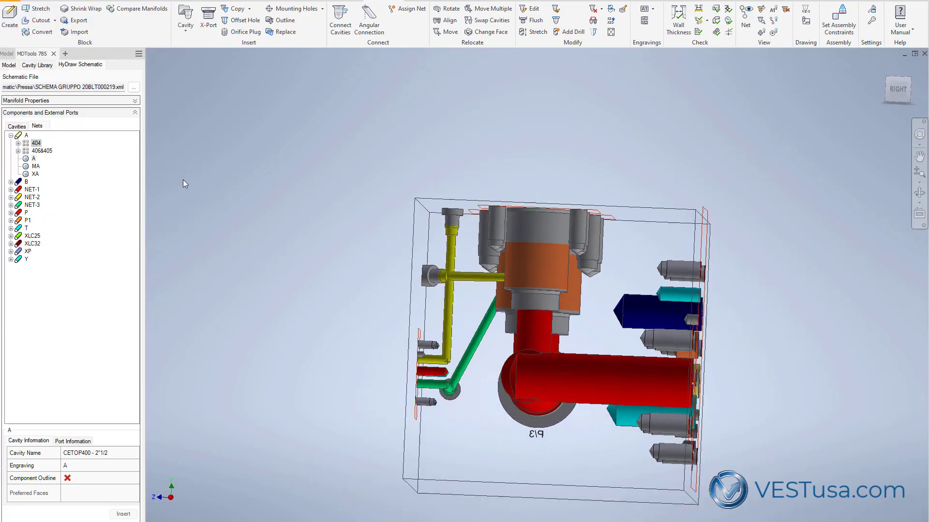
Step: Move cavity P/2 to X 290 so its connecting red pressure passage updates to follow
left_click(423, 370)
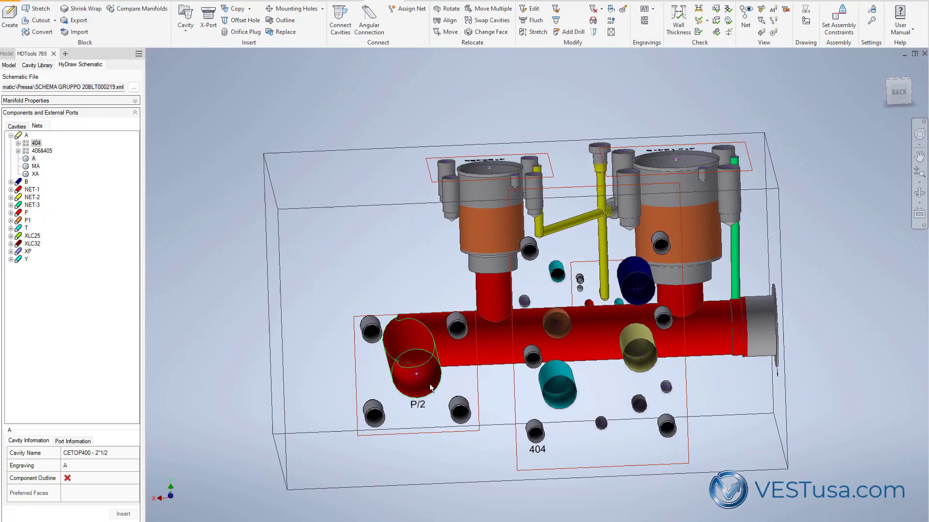
left_click(461, 371)
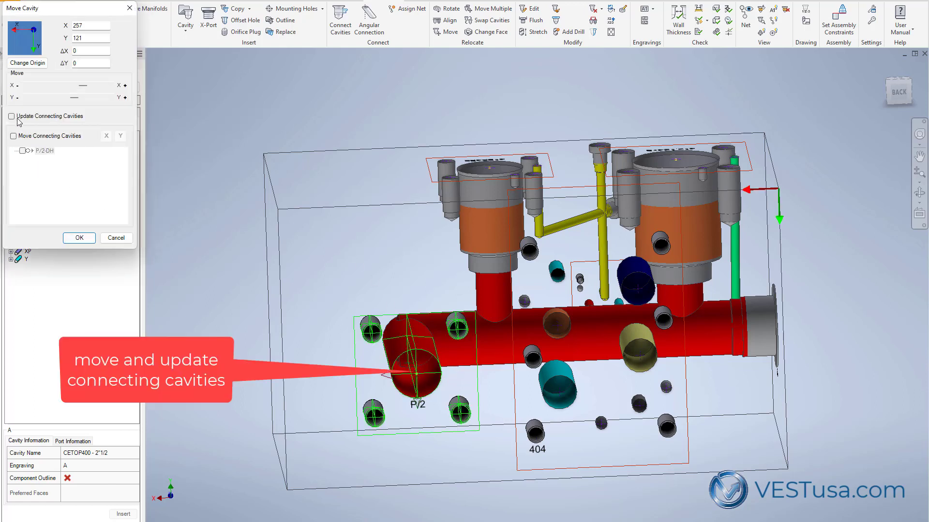
left_click(11, 116)
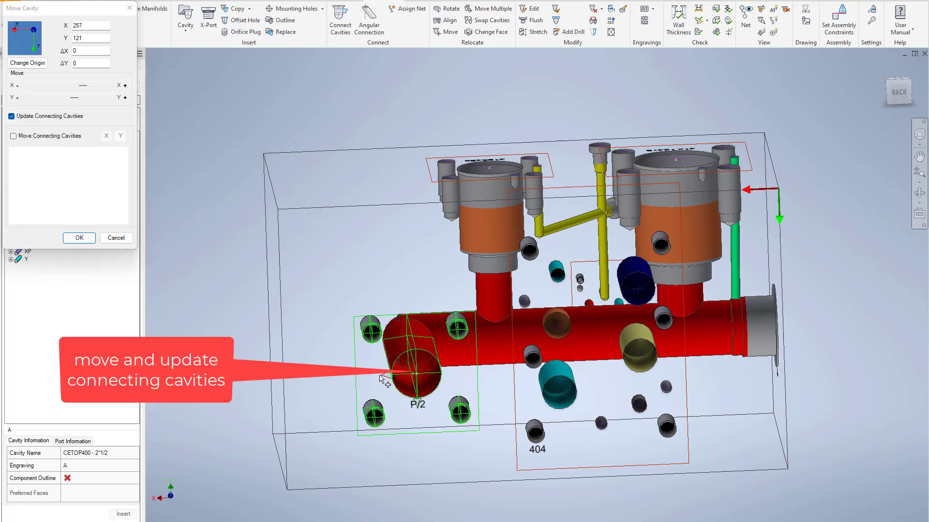
left_click_drag(385, 376, 338, 381)
left_click(76, 239)
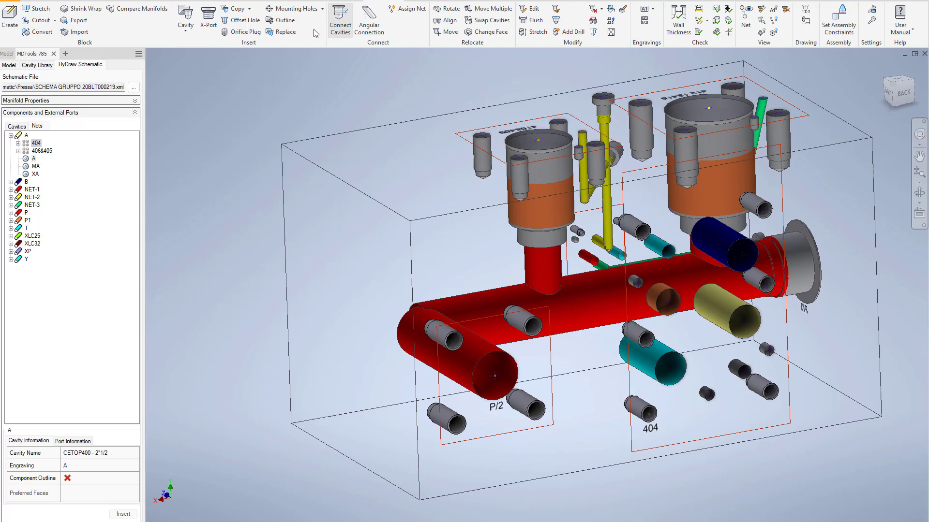
left_click(486, 32)
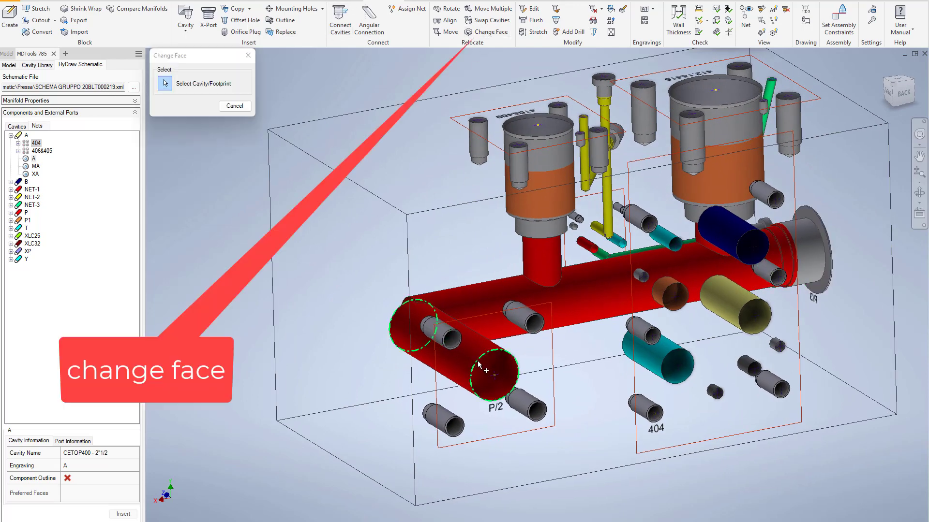
left_click(489, 372)
left_click(405, 148)
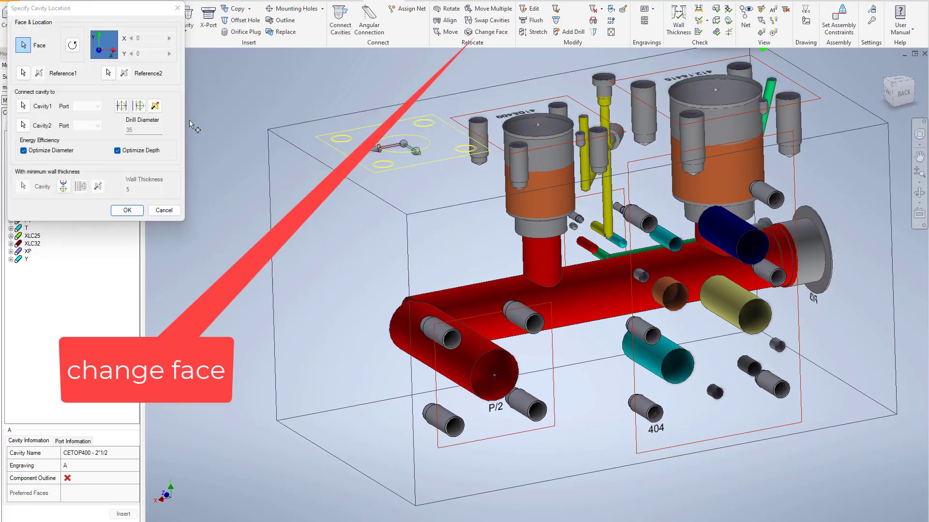
left_click(23, 106)
left_click(478, 292)
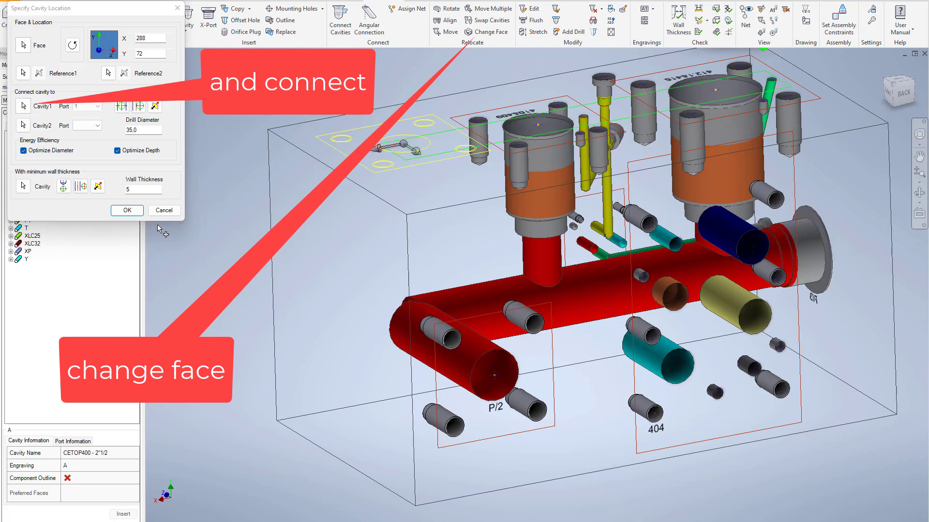
left_click(121, 106)
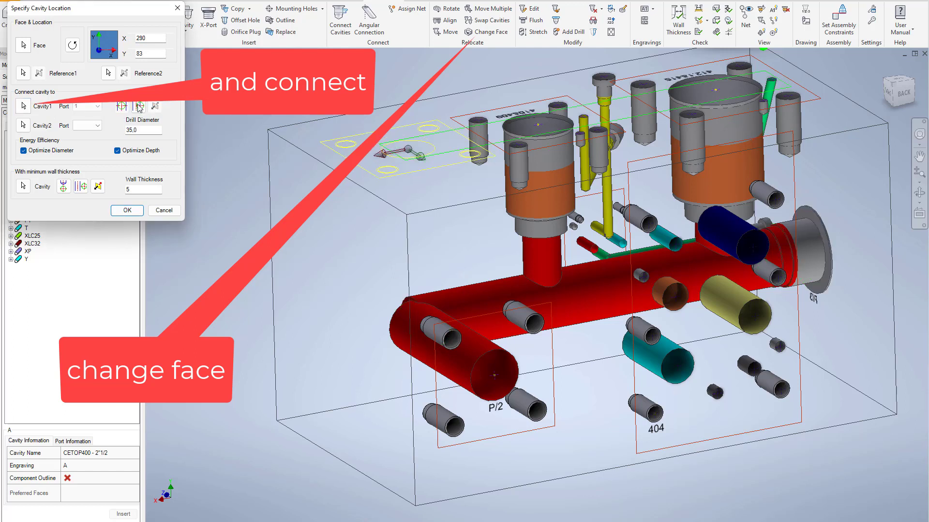
left_click(140, 106)
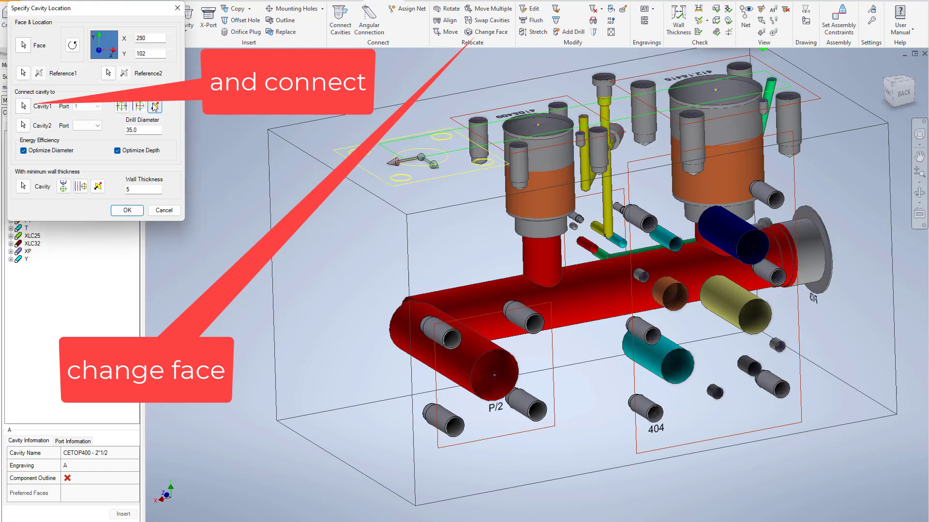
left_click(154, 106)
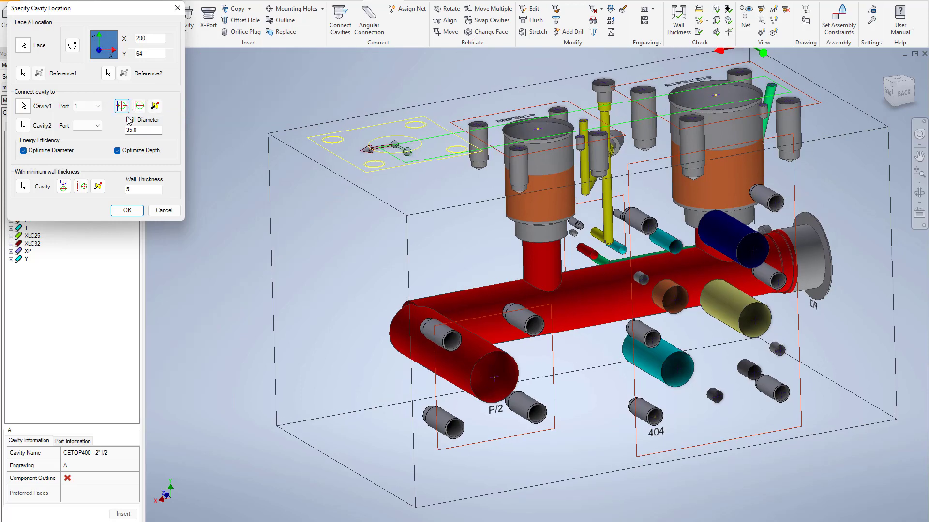
left_click(126, 210)
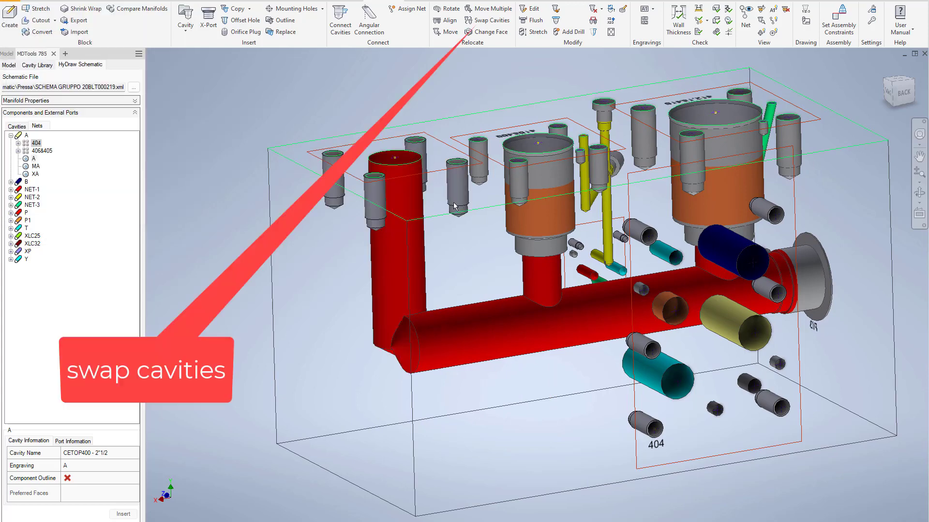
Step: Swap the P/2 flange cavity with another cavity, placing the flange at the block's left end
left_click(491, 22)
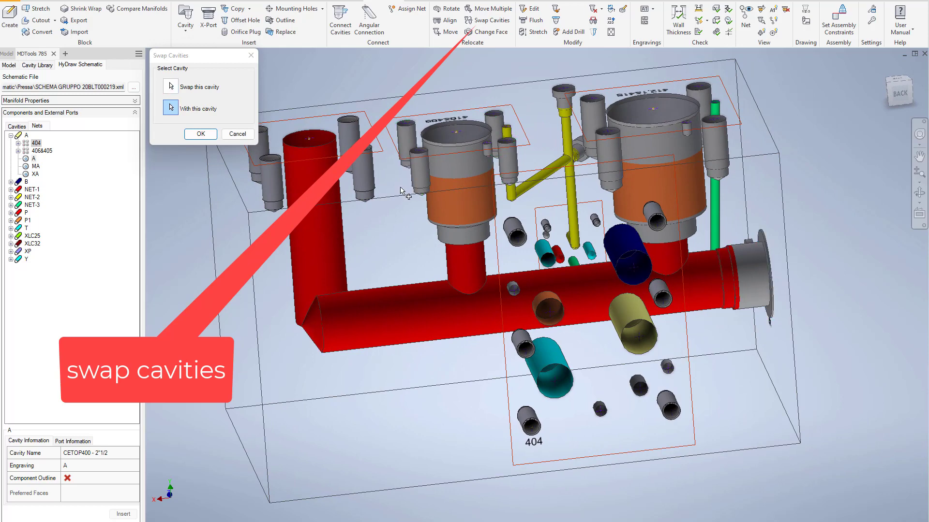
left_click(203, 133)
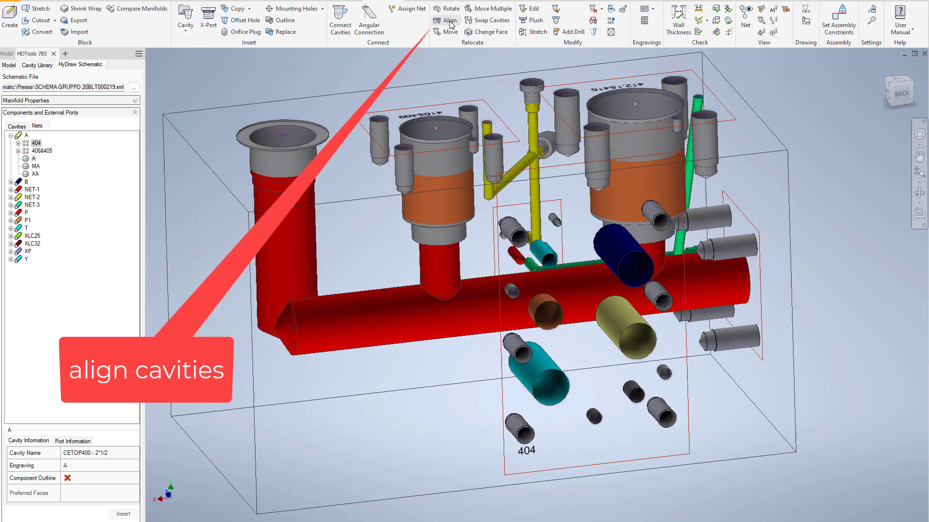
Step: Start aligning the left-end P/2 flange cavity, with a block edge as the alignment reference
left_click(450, 21)
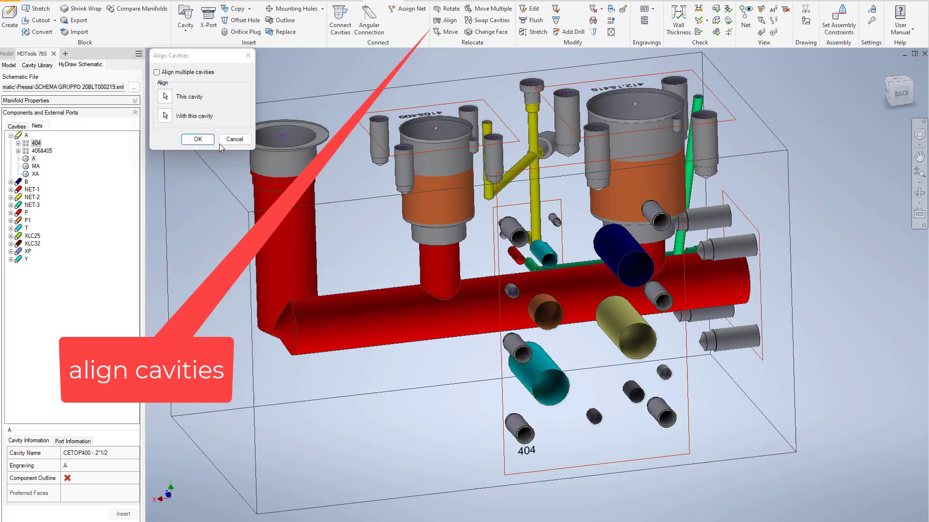
left_click(198, 140)
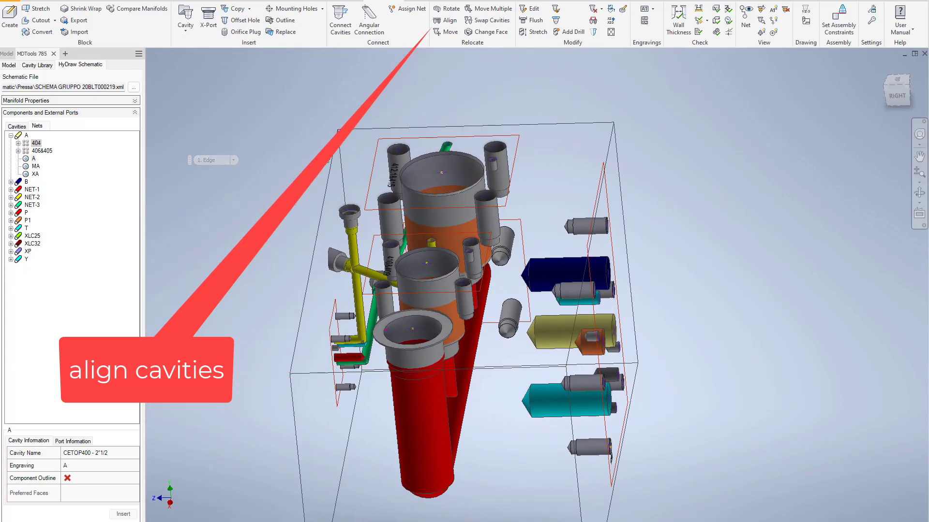
Step: Select four stacked cavities and shift them together by ΔZ 15, with their passages following
left_click(486, 8)
left_click(446, 195)
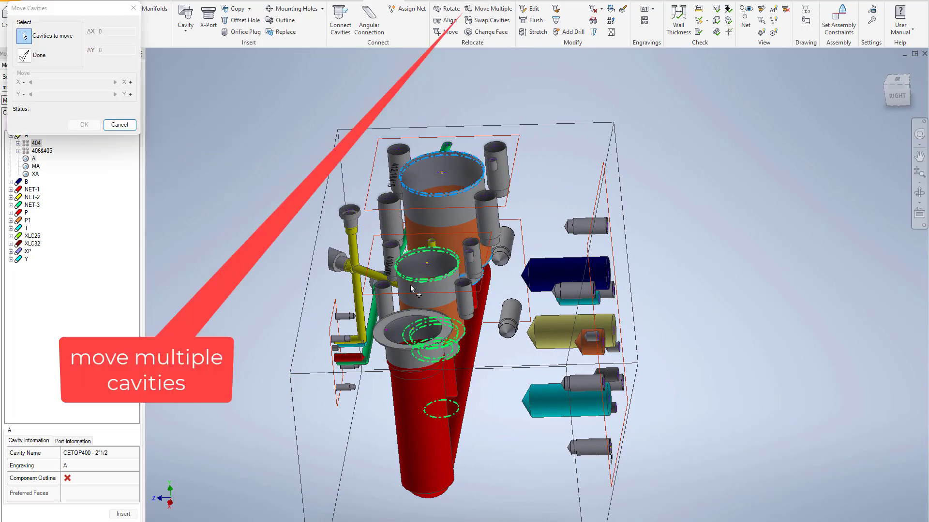
left_click(410, 285)
left_click(421, 339)
left_click(441, 393)
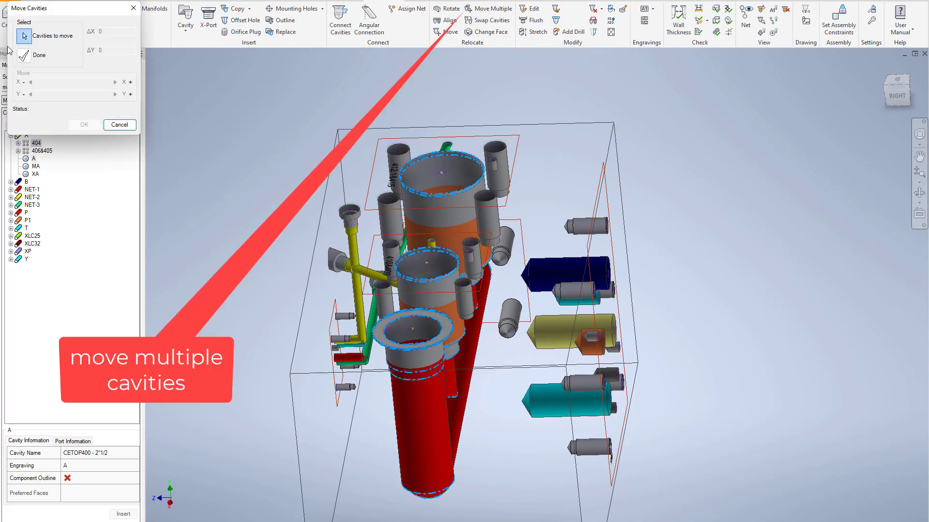
left_click(24, 56)
left_click_drag(91, 98, 95, 97)
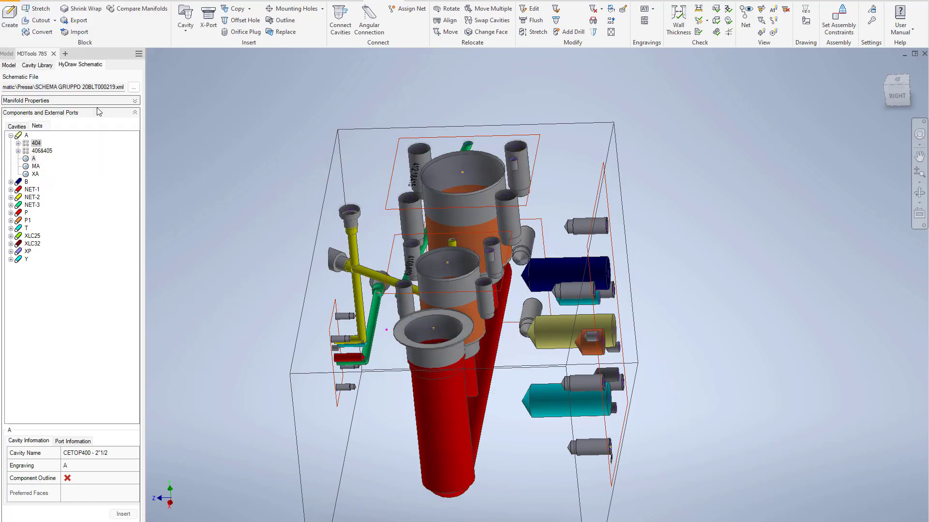
Step: Align a group of cavities to a single reference cavity using Align multiple cavities
left_click(447, 20)
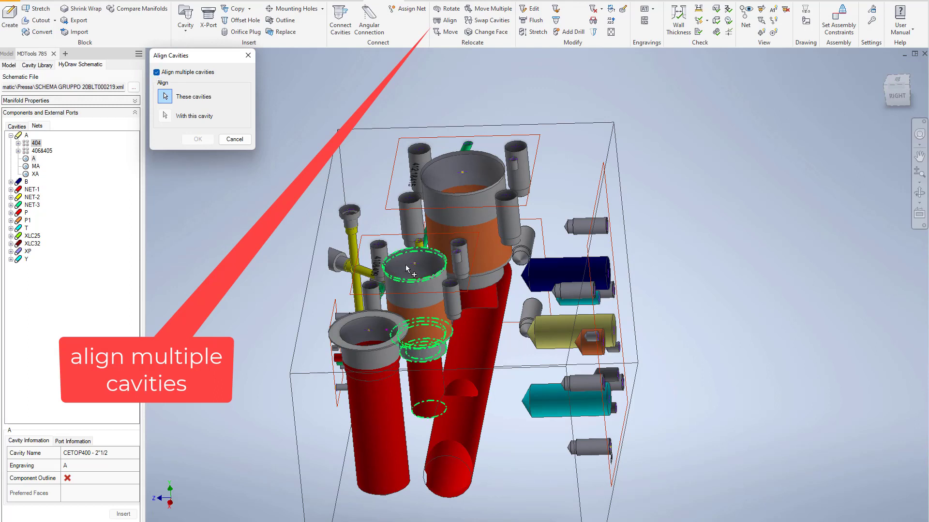
left_click(370, 332)
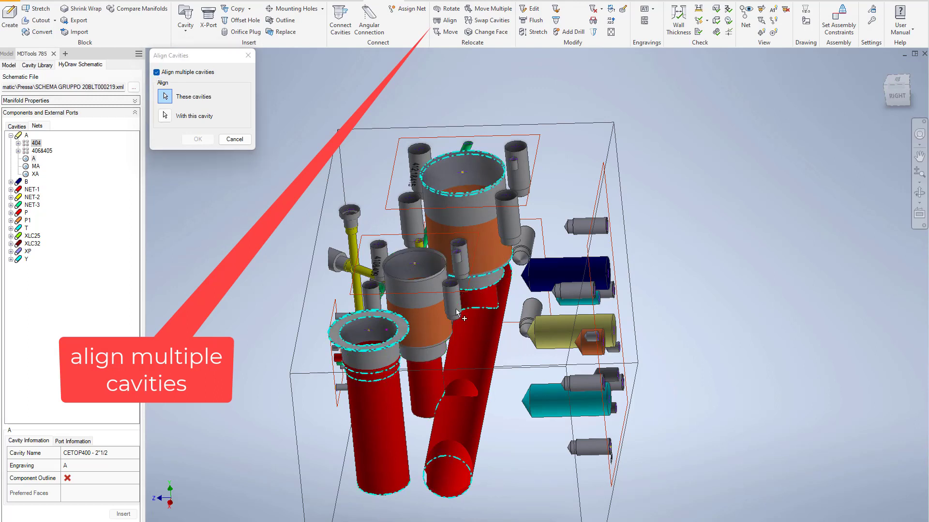
left_click(164, 116)
left_click(447, 272)
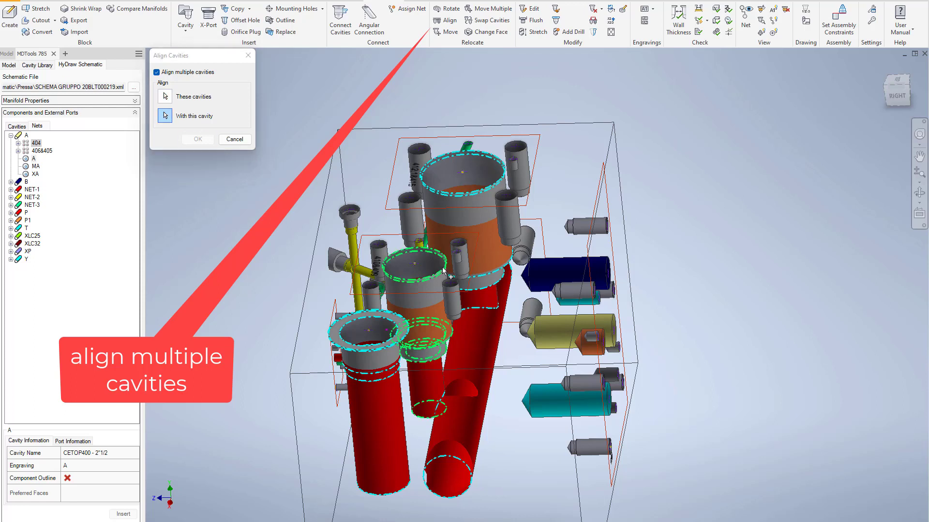
left_click(198, 140)
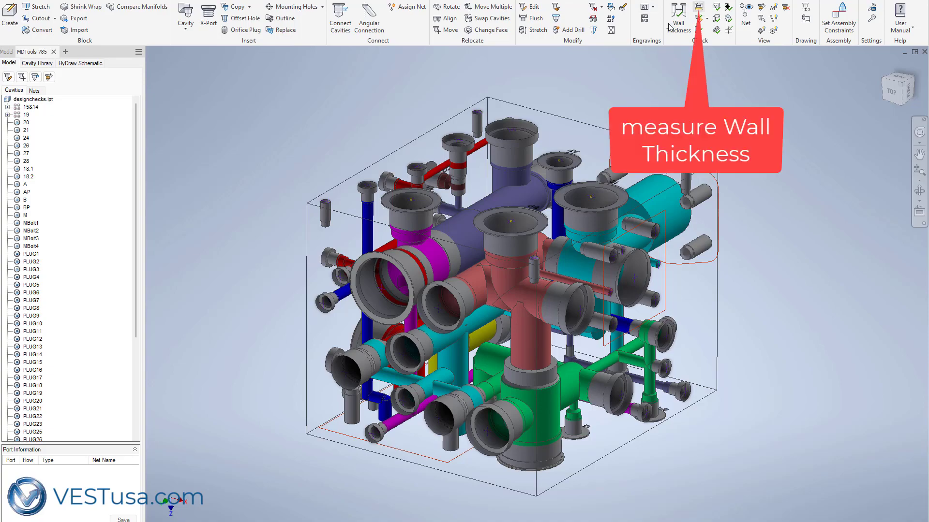
Step: Measure the 9.75 mm distance between two cylindrical surfaces of the cyan port
left_click(699, 7)
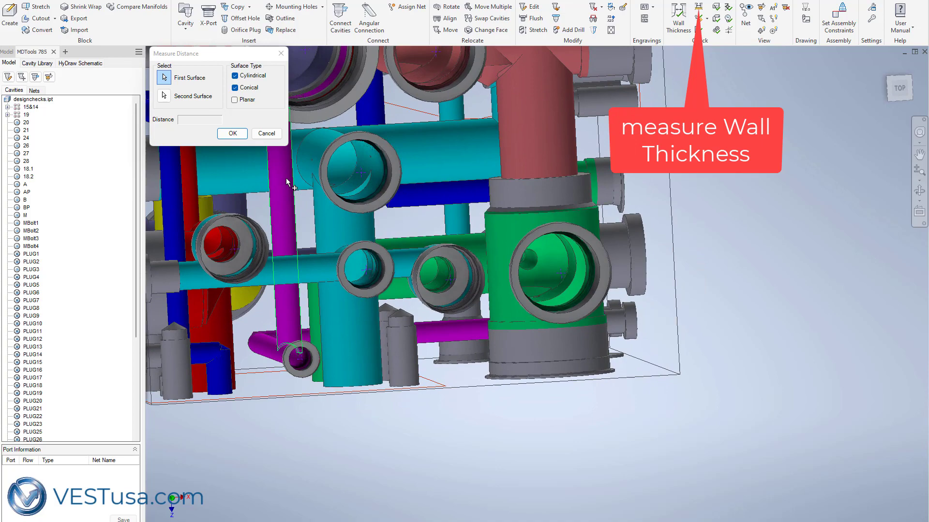
left_click(286, 178)
left_click(310, 155)
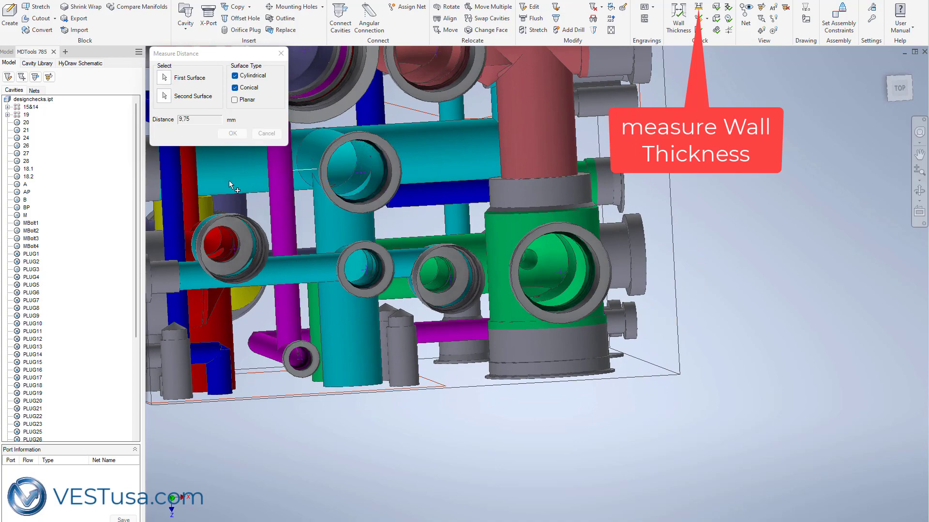
left_click(168, 83)
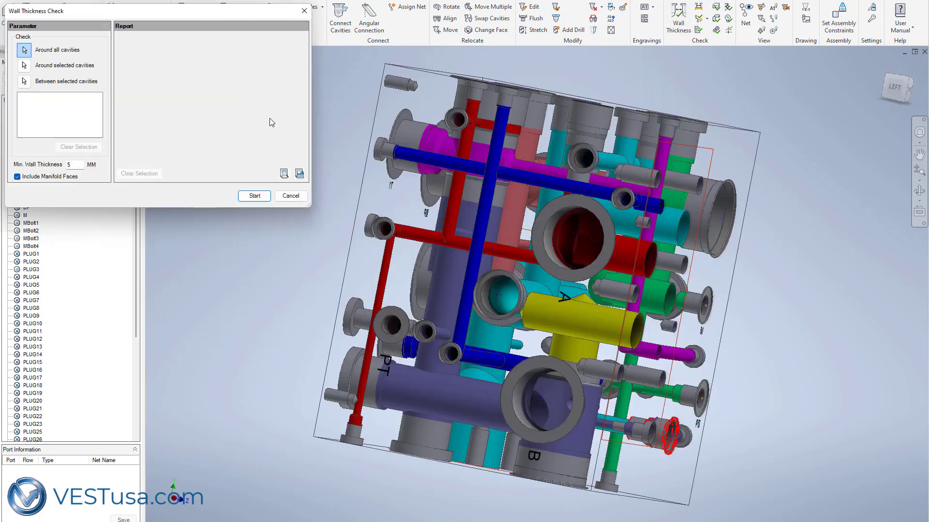
Step: Run the 5 mm wall thickness check and review the 3,5 PLUG15–PLUG20 and 4,25 PLUG12–T1 walls
left_click(265, 196)
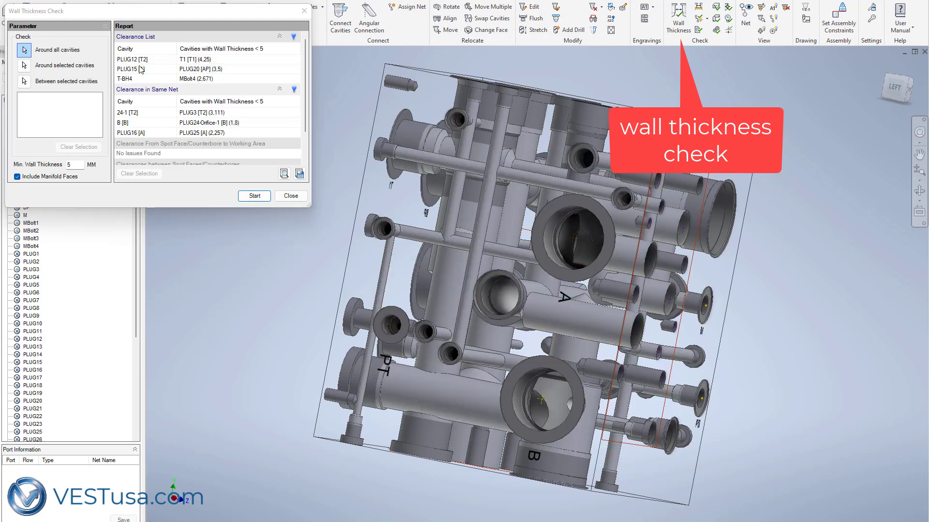
left_click(219, 69)
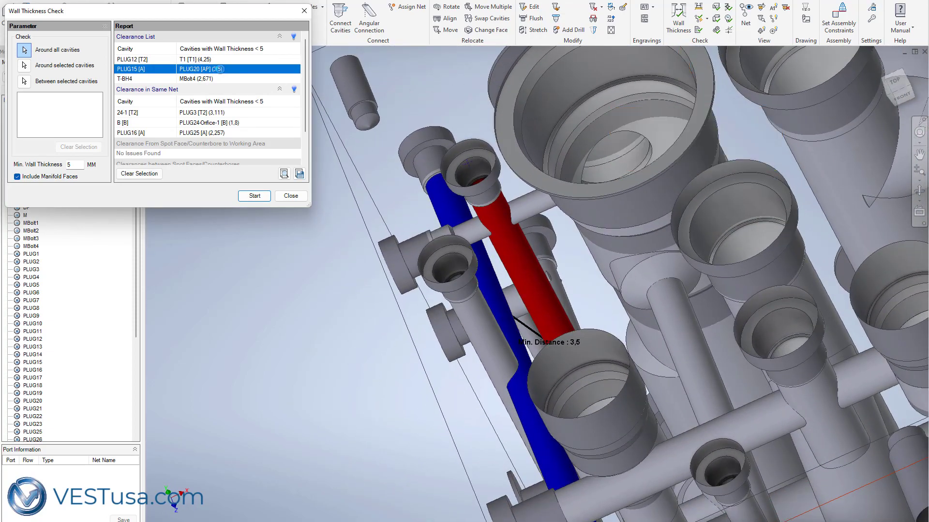
left_click(211, 59)
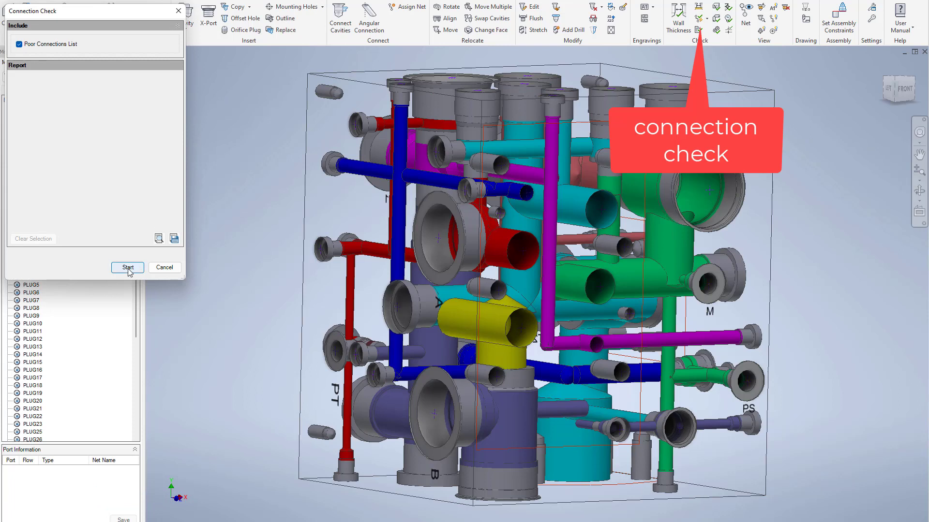
Step: Run the connection check and inspect broken net B, the 19-B/PLUG7 and 20-1/AP issues, and the PLUG24-Orifice-1 port
left_click(128, 268)
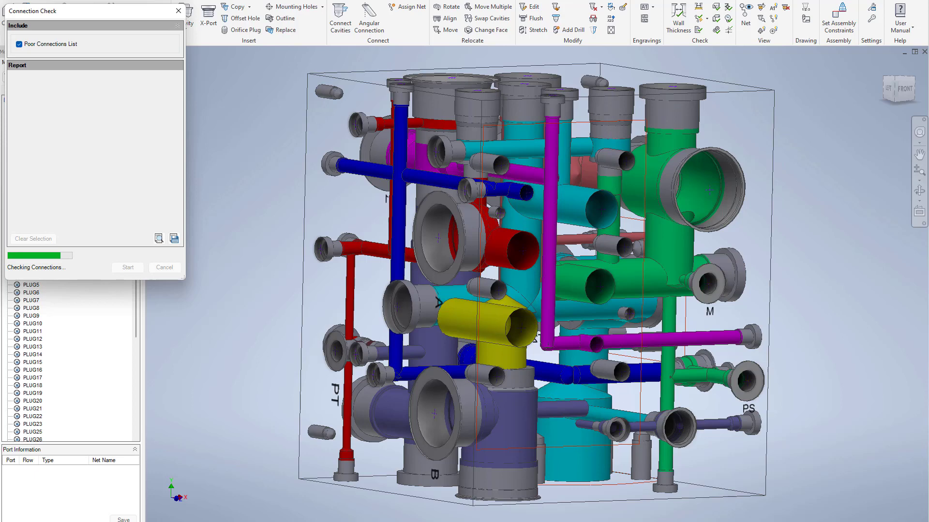
scroll(124, 197, "down", 3)
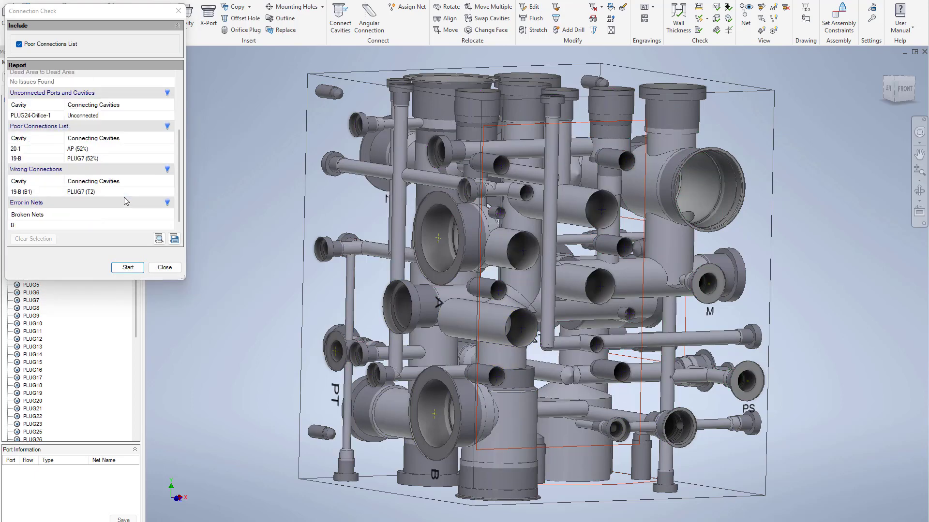
left_click(16, 226)
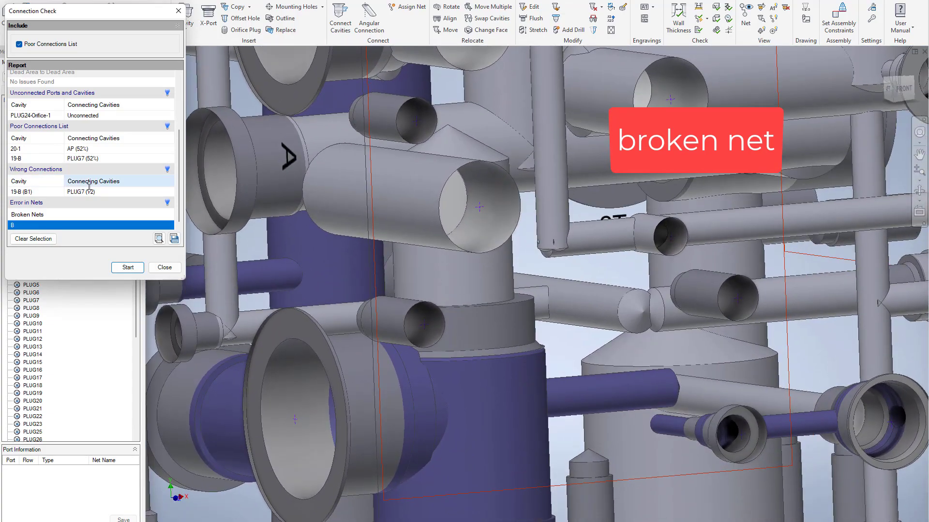
left_click(89, 192)
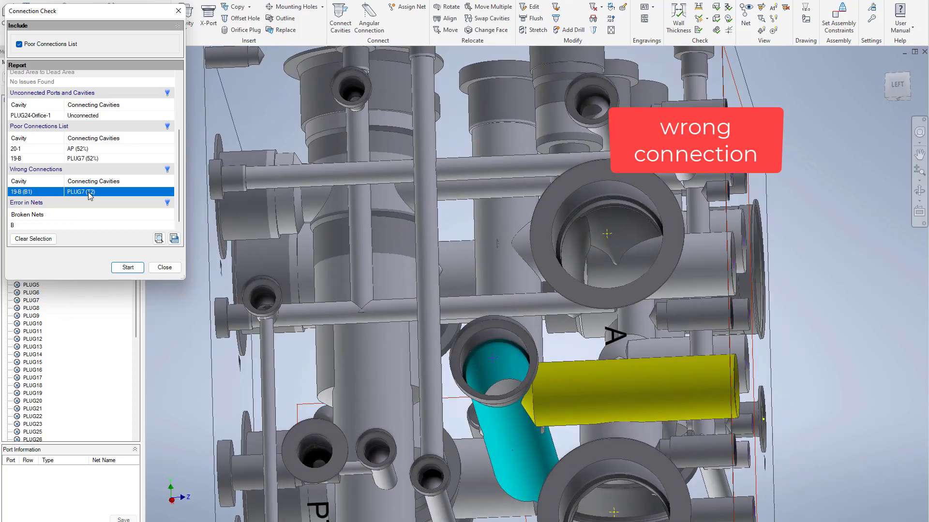
left_click(87, 160)
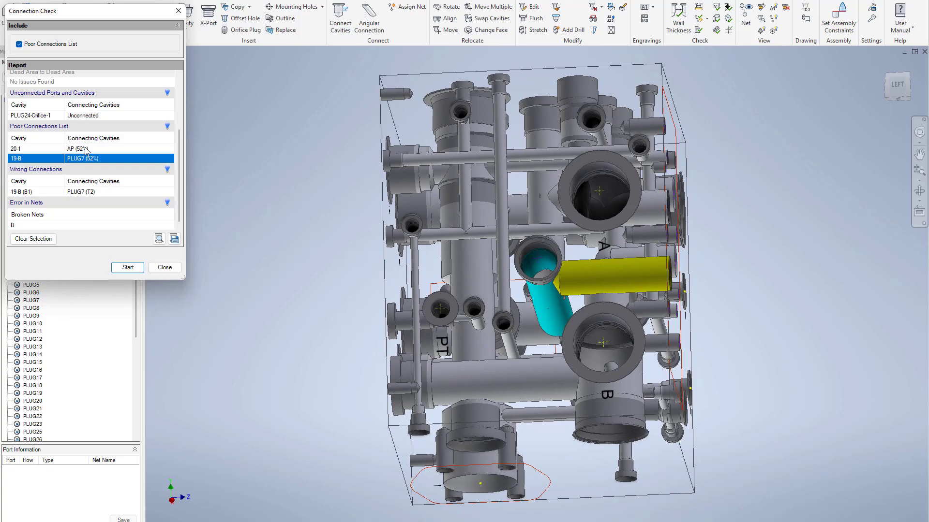
left_click(86, 149)
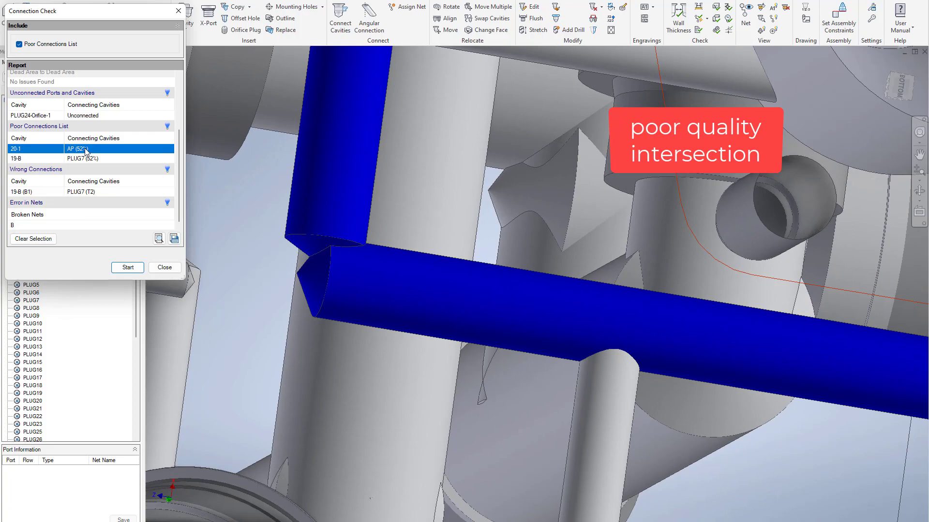
left_click(92, 116)
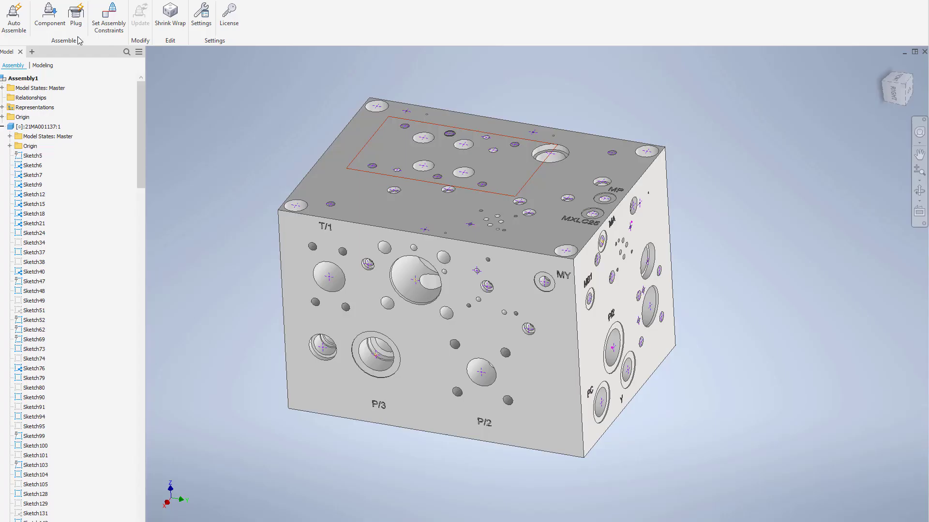
Step: Auto-assemble the valves, cartridges, plugs and cover plates onto the manifold block's cavities
left_click(16, 17)
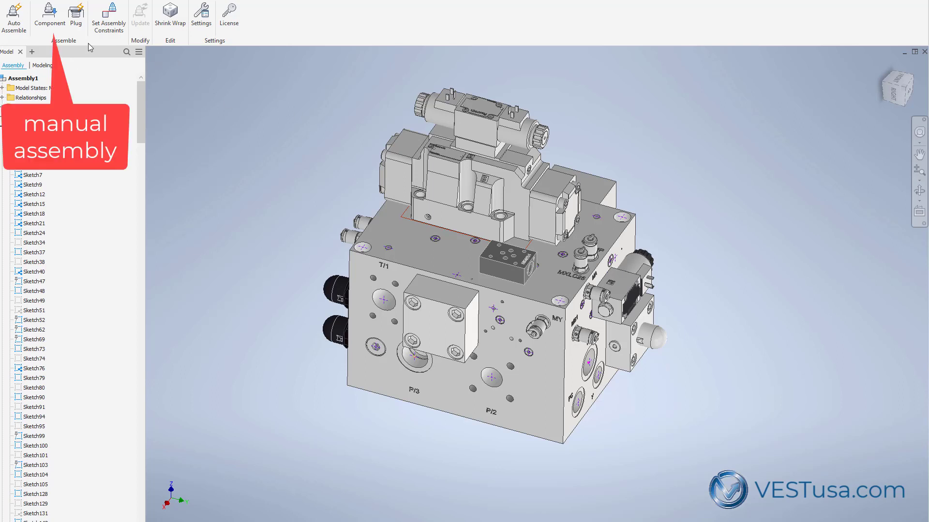
Step: Assign the 10x30_D nameplate model from Accessories > Targhette to the TARG target cavities
left_click(49, 12)
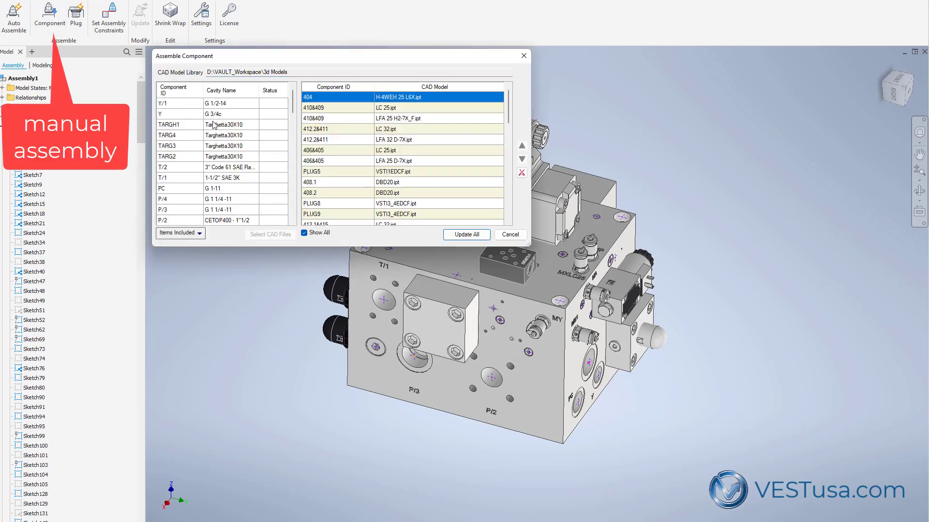
left_click(237, 88)
scroll(237, 155, "down", 2)
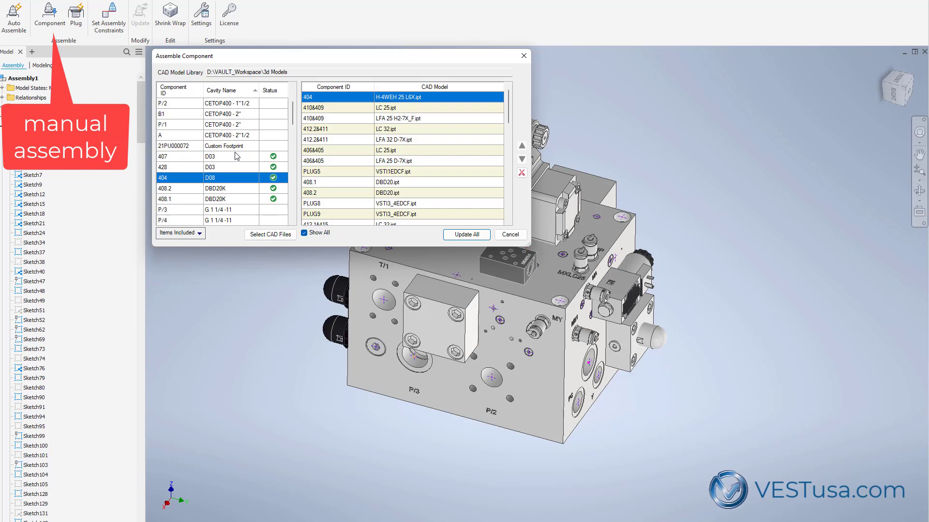
scroll(236, 156, "down", 2)
left_click(239, 178)
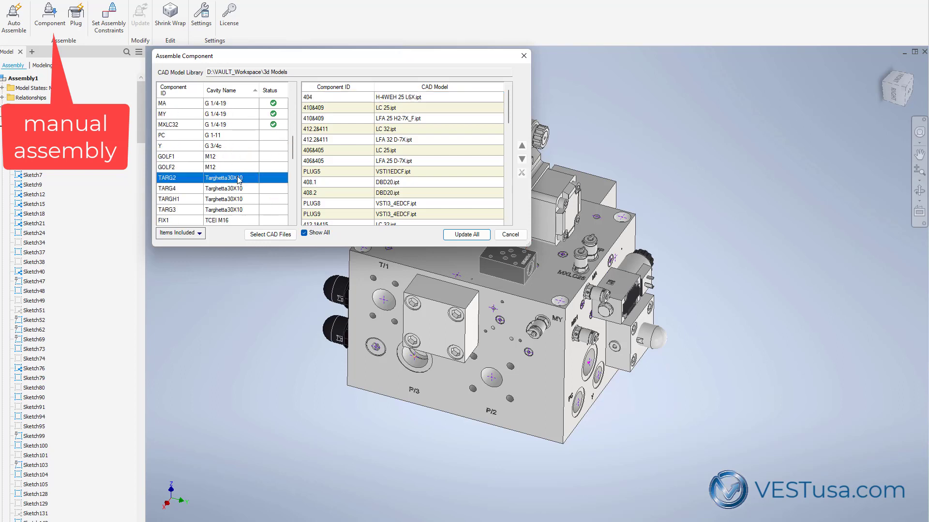
left_click(239, 211, "shift")
left_click(270, 234)
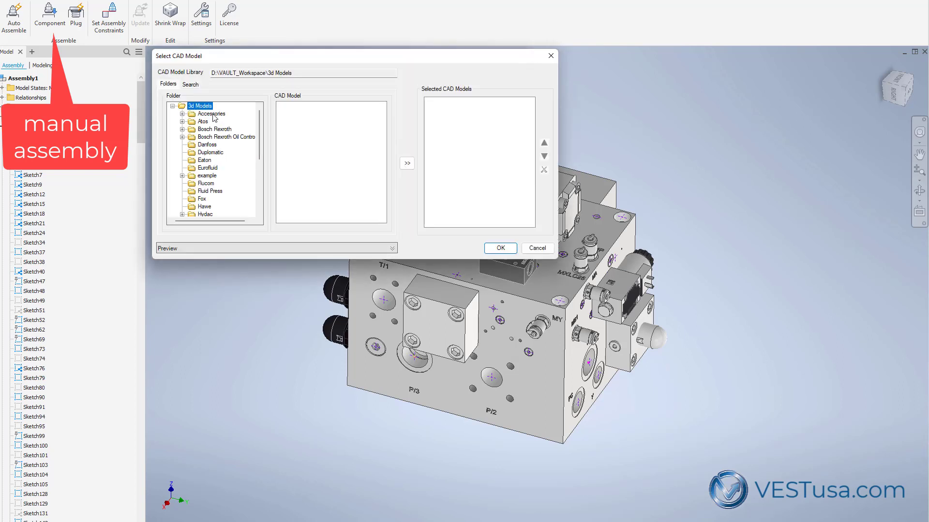
left_click(213, 118)
left_click(182, 114)
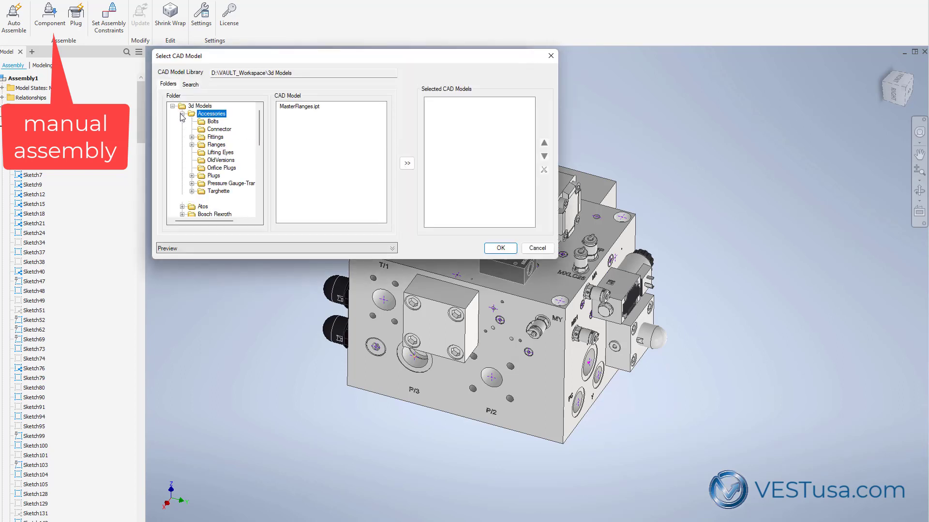
left_click(191, 191)
left_click(218, 191)
left_click(293, 106)
left_click(368, 247)
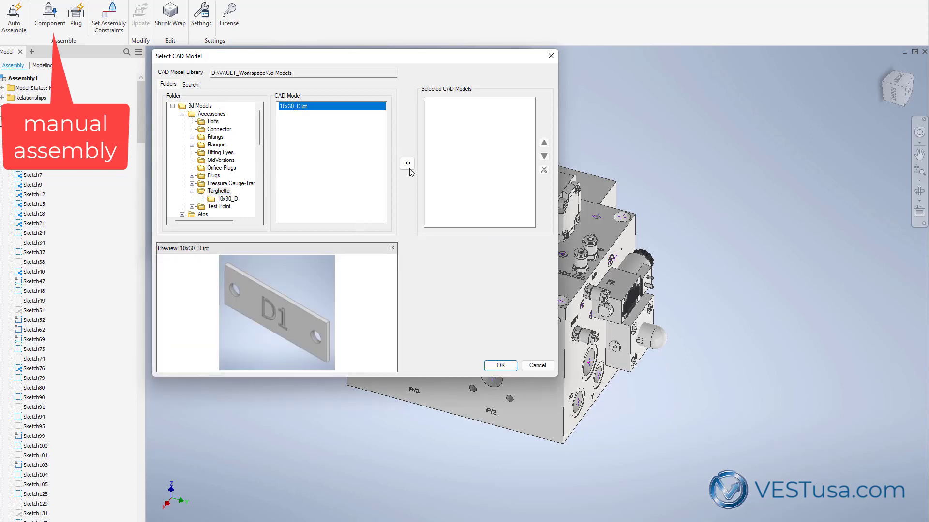
left_click(408, 163)
left_click(500, 365)
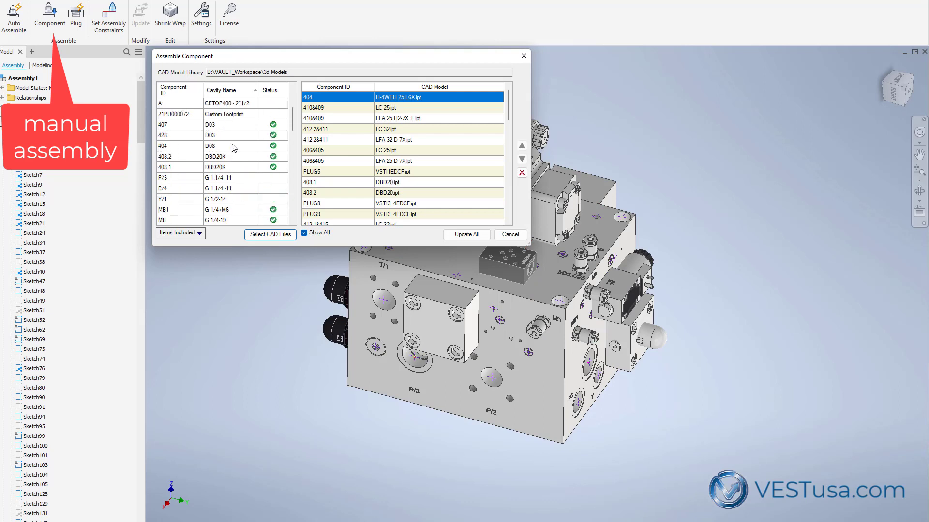
Step: Assign the G34-G34 BSP fitting to port Y
left_click(247, 91)
scroll(248, 139, "down", 5)
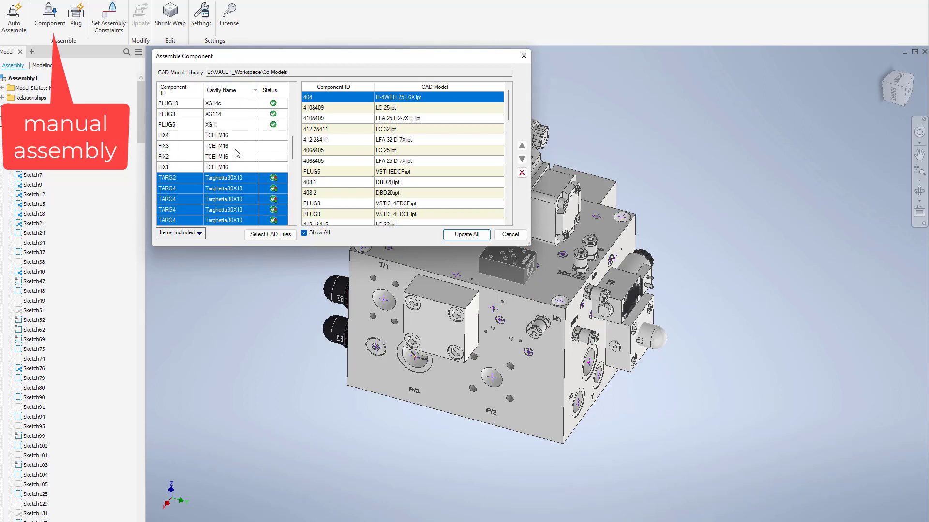
scroll(252, 160, "down", 1)
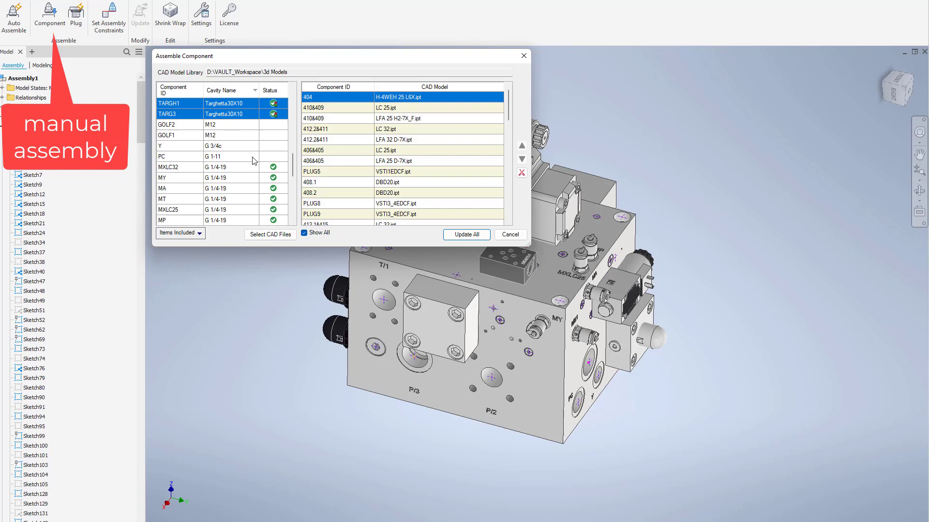
left_click(235, 147)
left_click(270, 234)
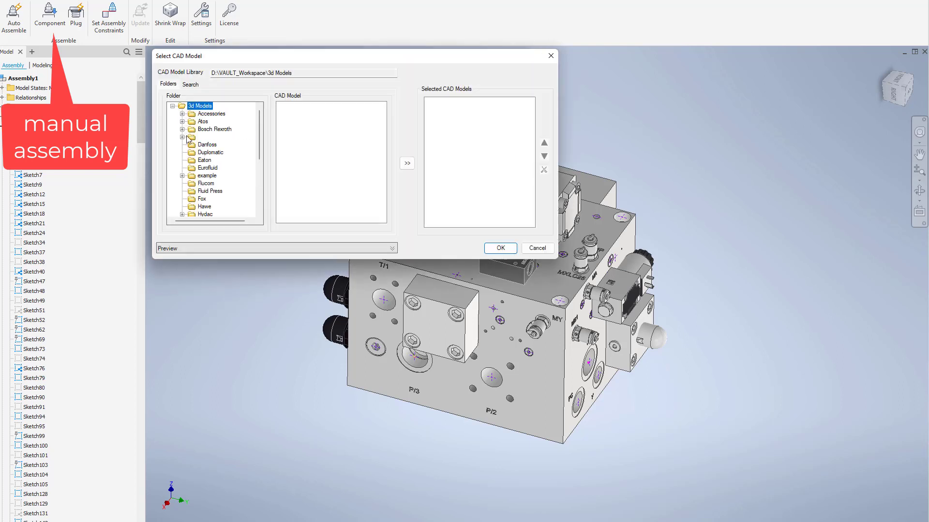
left_click(191, 114)
left_click(182, 114)
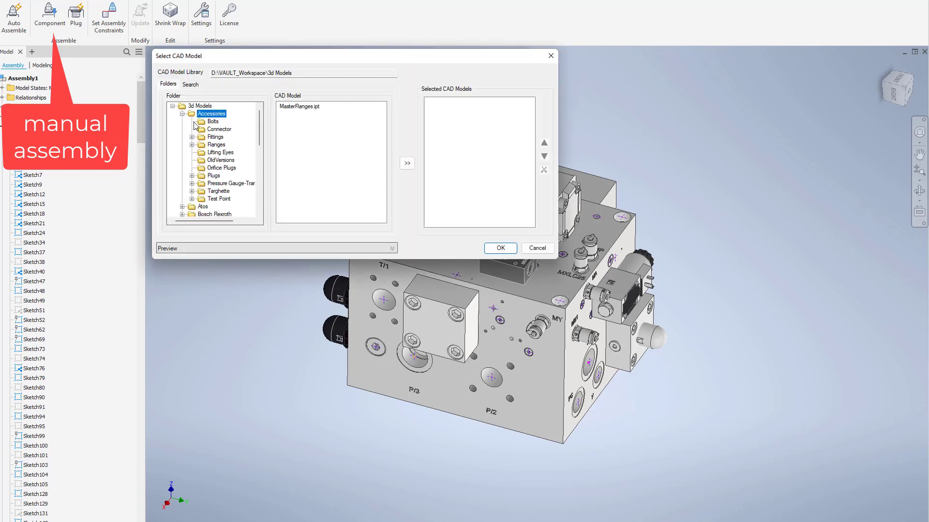
left_click(195, 139)
left_click(222, 145)
left_click(300, 166)
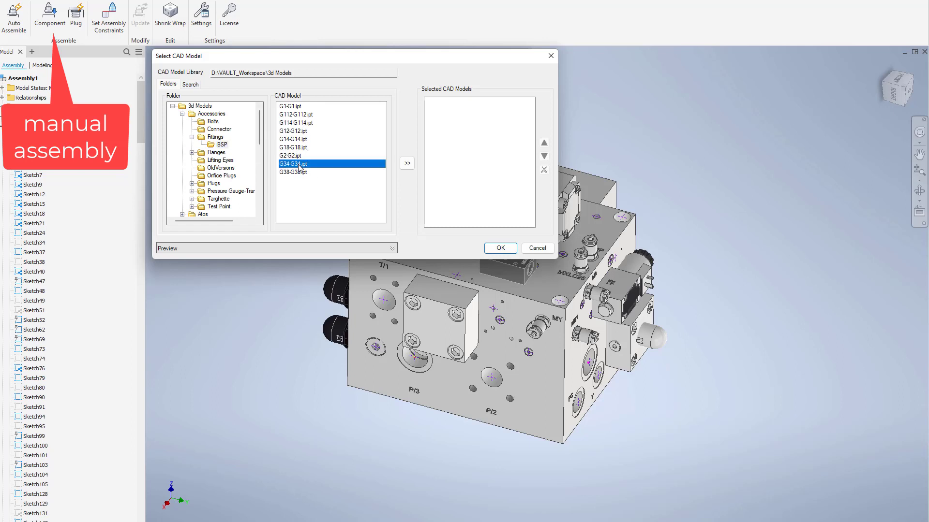
left_click(407, 163)
left_click(501, 248)
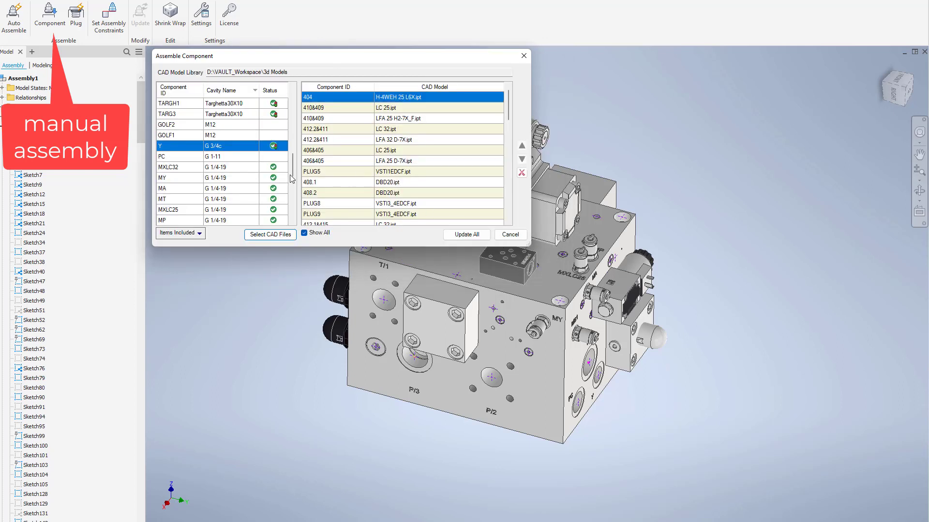
Step: Assign the G1-G1 BSP fitting to port PC
left_click(242, 156)
left_click(271, 234)
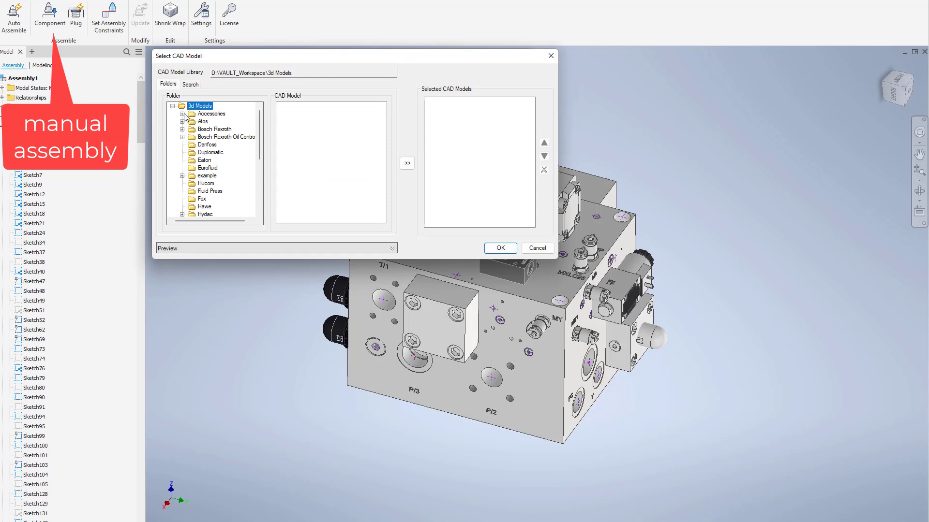
double_click(189, 114)
left_click(192, 137)
left_click(212, 137)
left_click(221, 145)
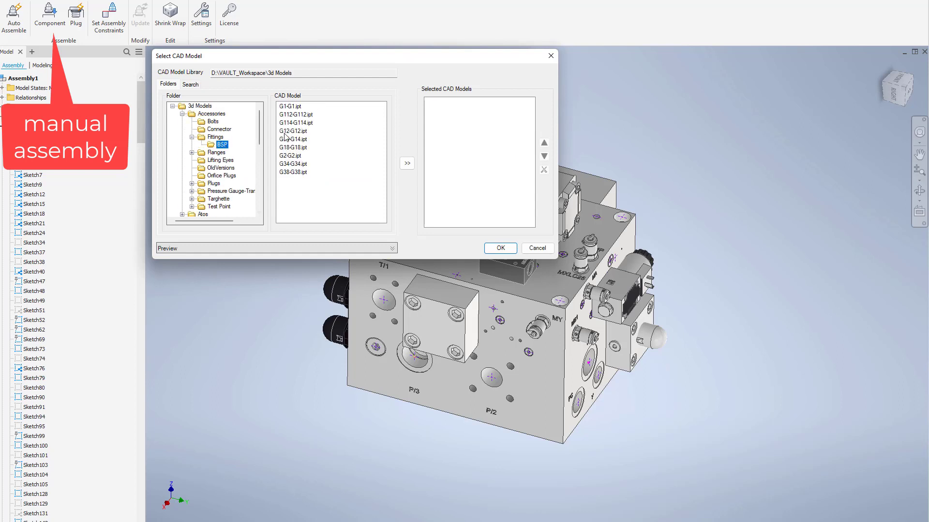
left_click(293, 107)
left_click(407, 163)
left_click(501, 248)
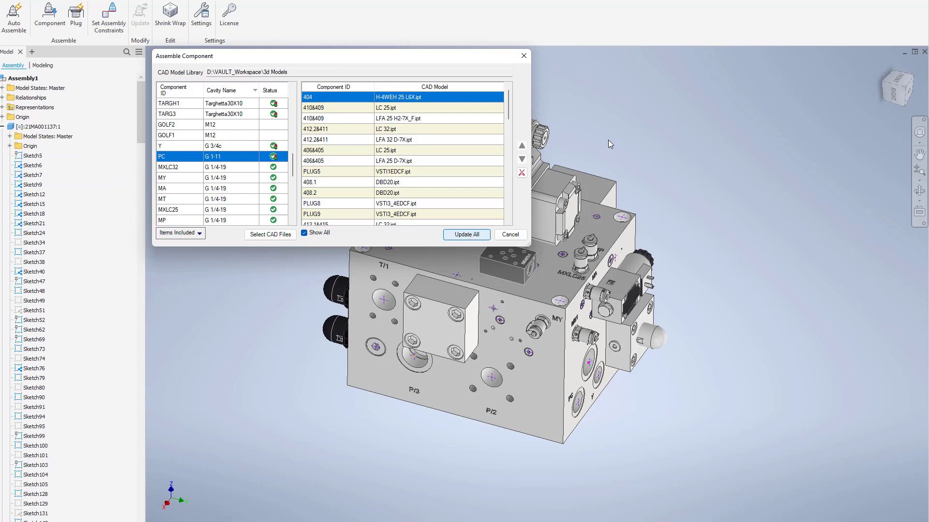
left_click(600, 110)
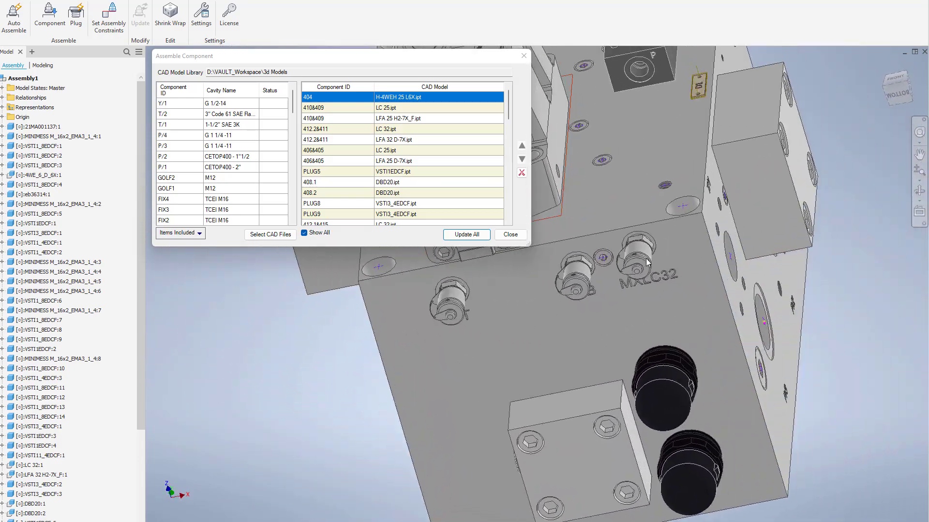
Step: Close the Assemble Component window once the assigned components are inserted
left_click(515, 235)
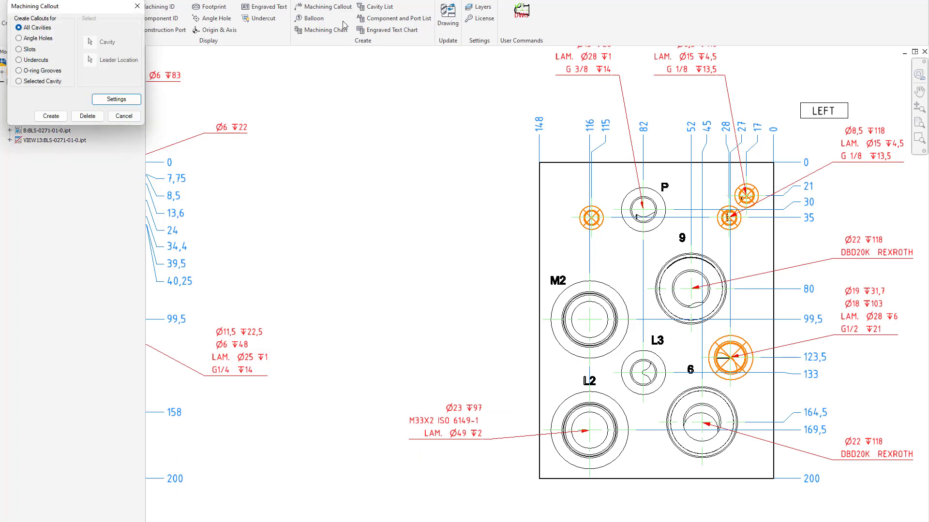
Step: Place Selected Cavity machining callouts for L3, M2 and the small threaded cavity, each leader to the left
left_click(43, 82)
left_click(90, 41)
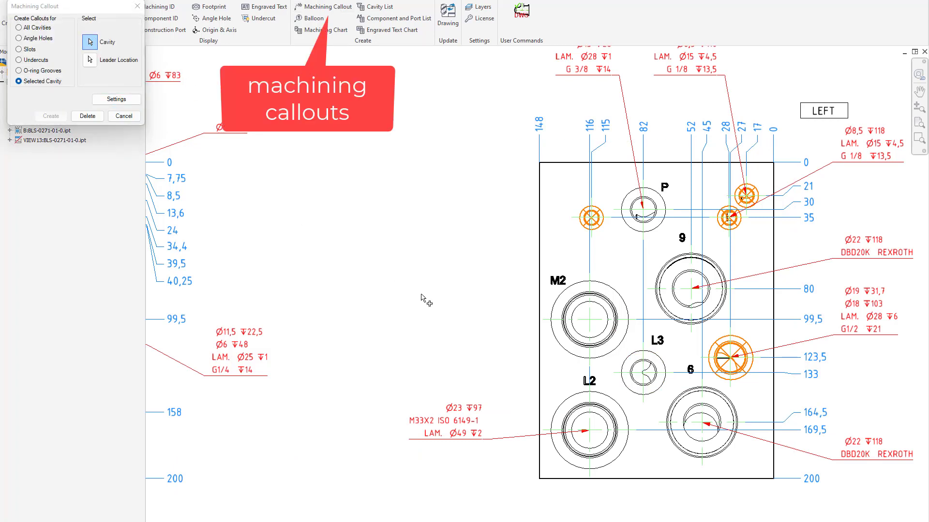
left_click(627, 386)
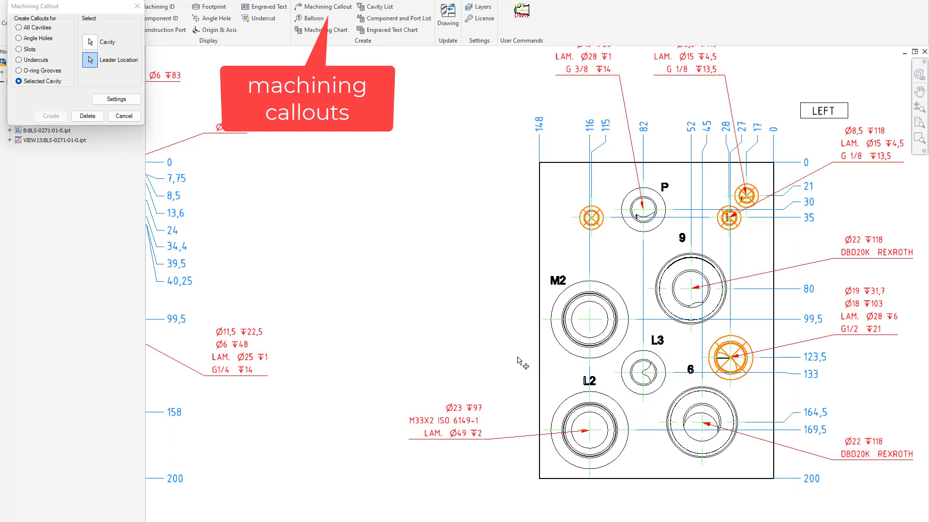
left_click(503, 350)
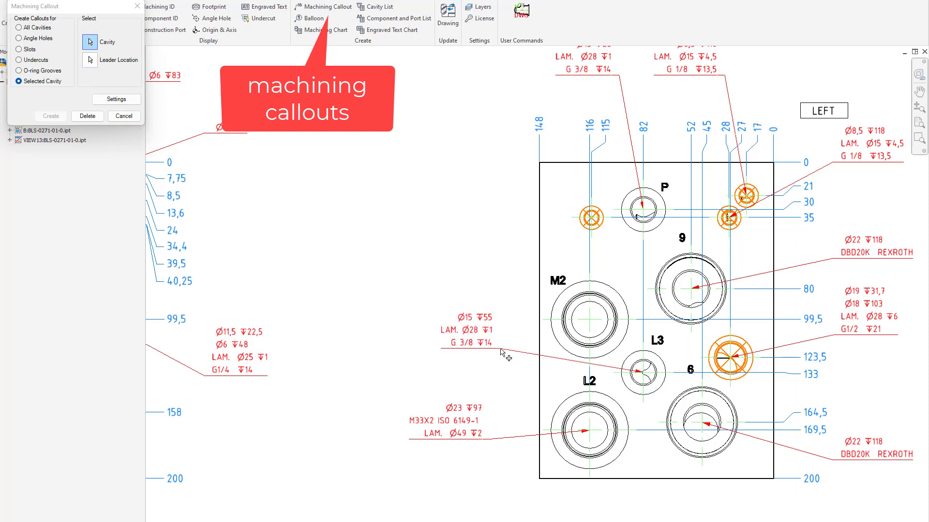
left_click(567, 306)
left_click(492, 278)
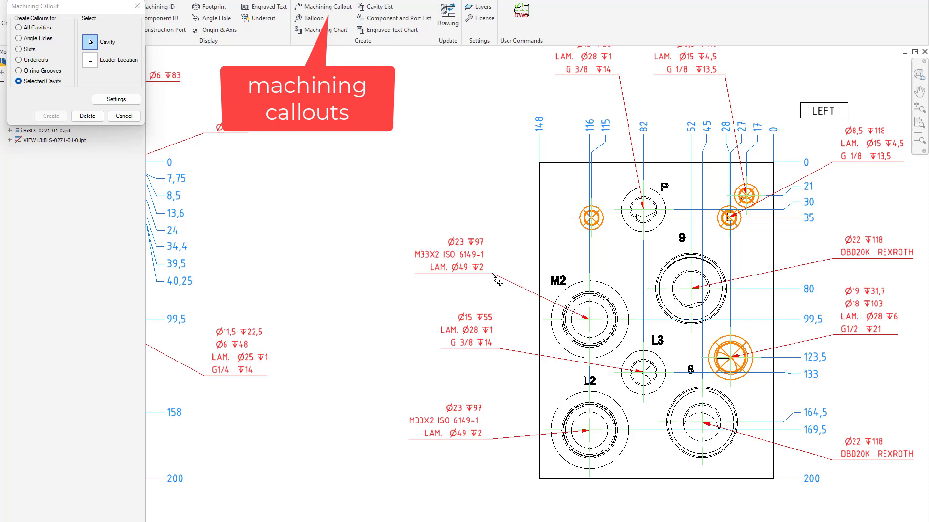
left_click(581, 215)
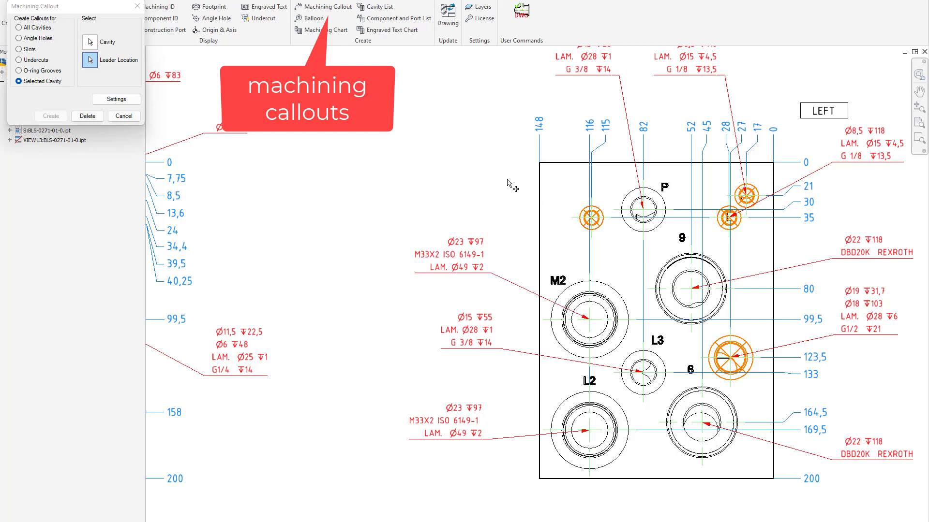
left_click(470, 179)
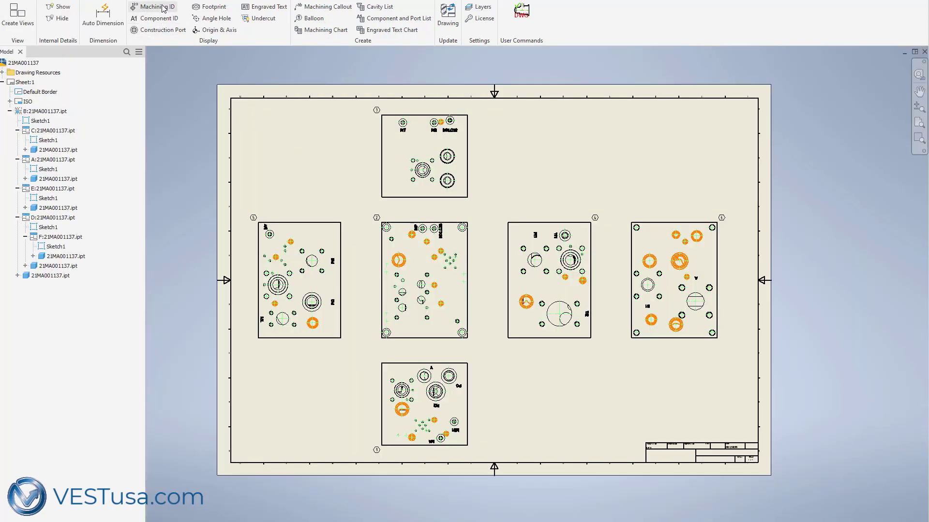
Step: Show machining ID labels on the cavities of all manifold views
left_click(155, 7)
left_click(181, 109)
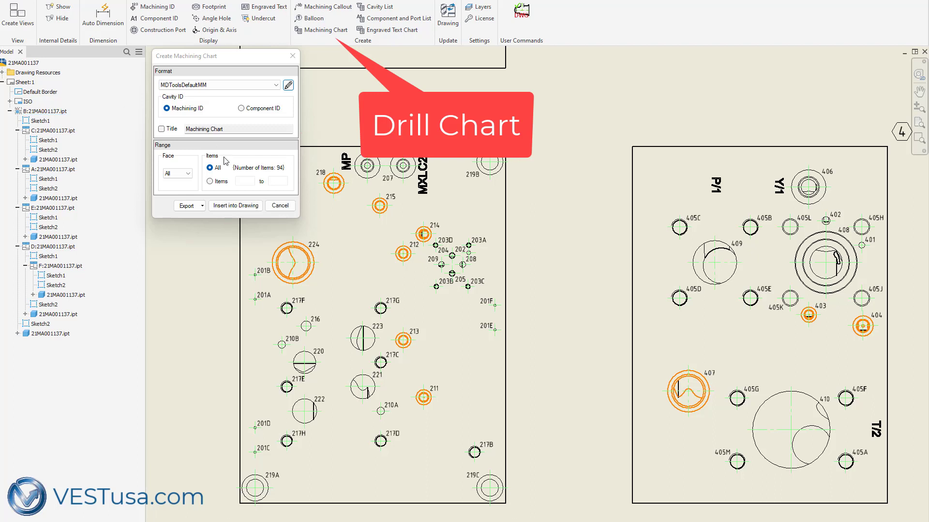
Step: Insert a drill chart of the 24 Front-face cavities, placing its corners on the sheet
left_click(177, 173)
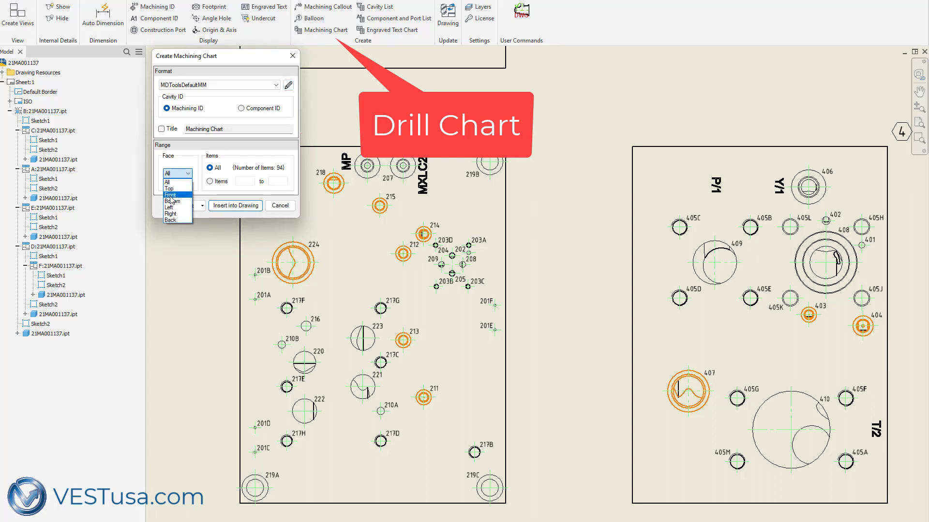
left_click(185, 200)
left_click(239, 207)
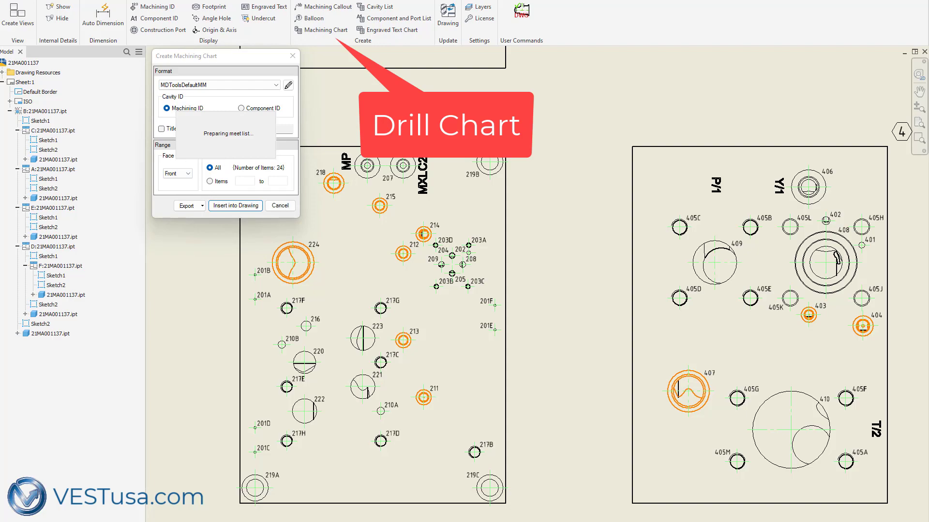
left_click(457, 264)
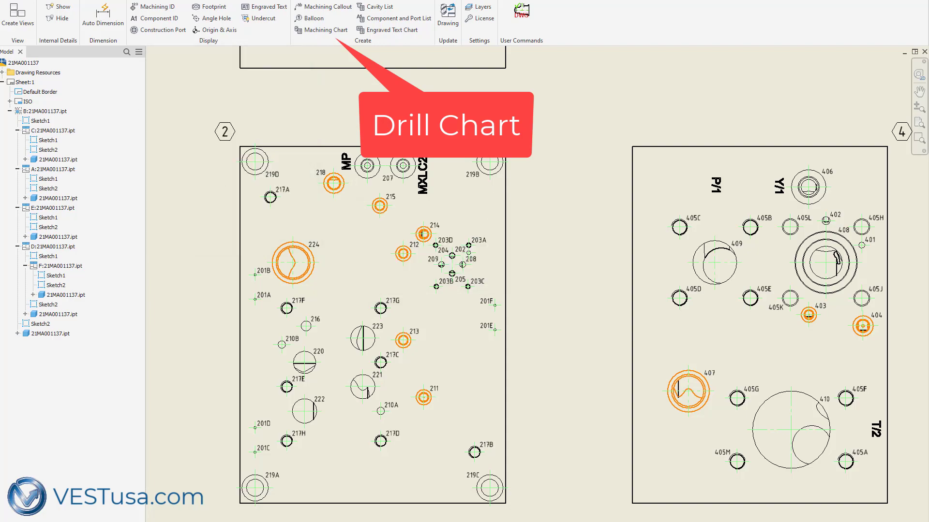
left_click(518, 193)
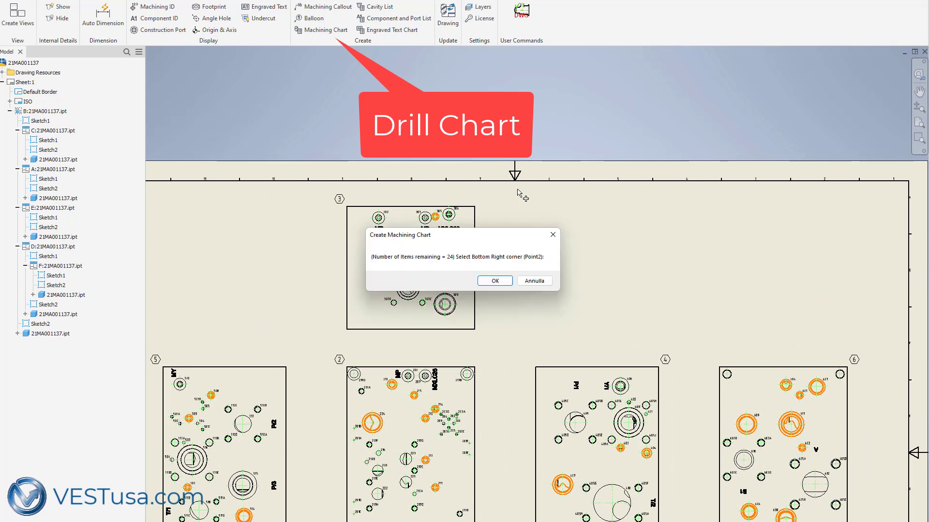
left_click(495, 280)
scroll(522, 282, "down", 2)
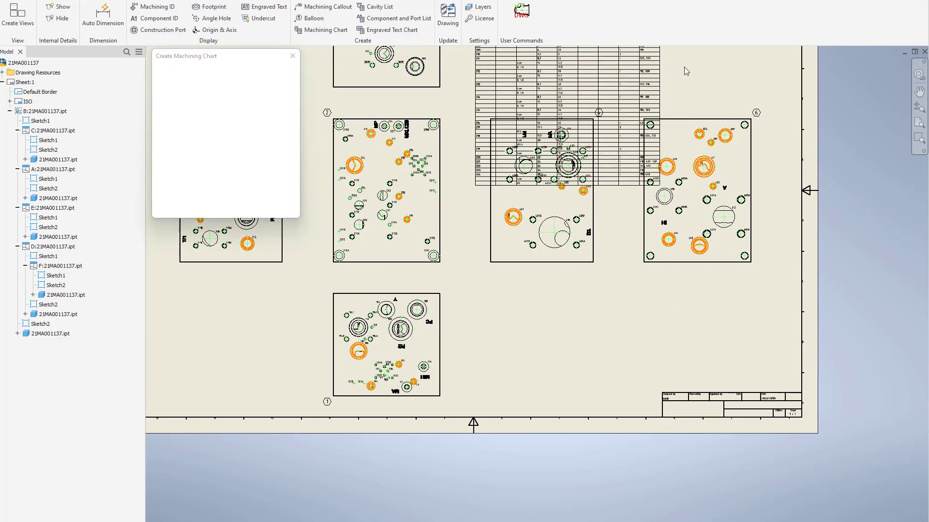
scroll(619, 100, "up", 5)
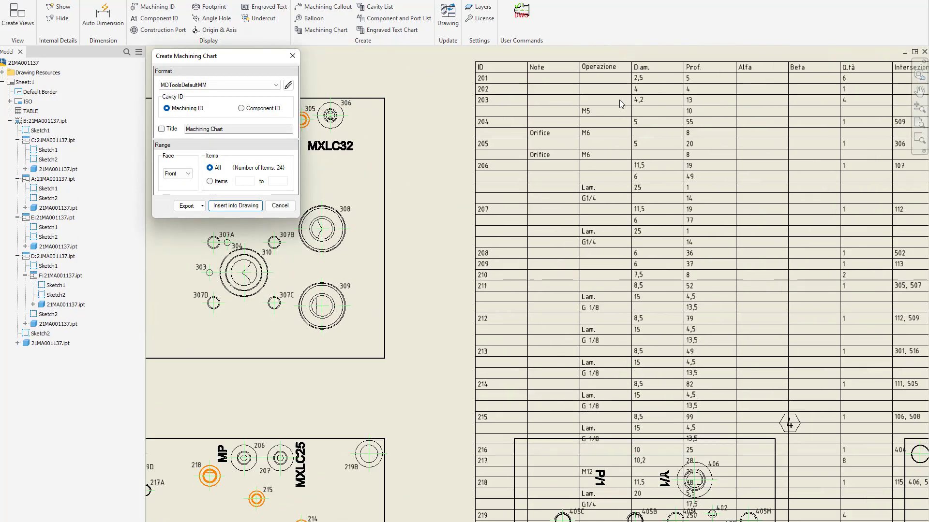
scroll(619, 99, "up", 3)
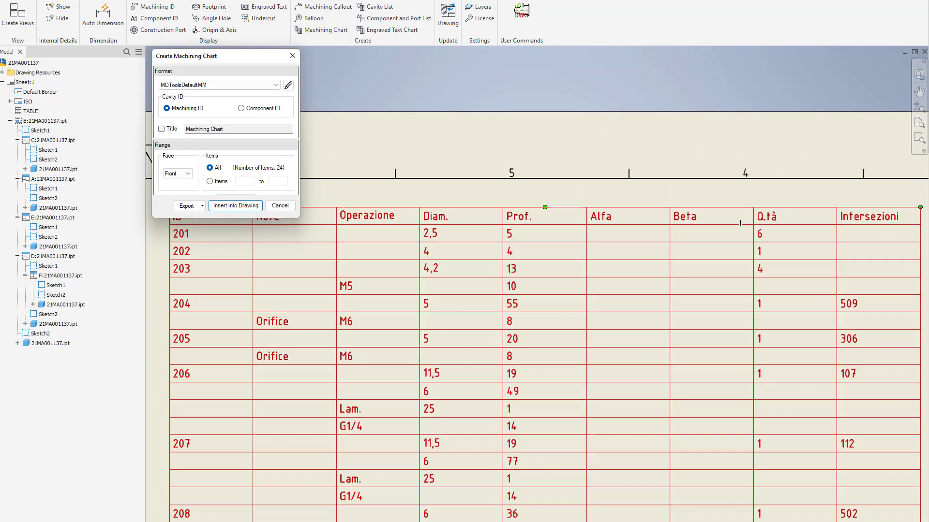